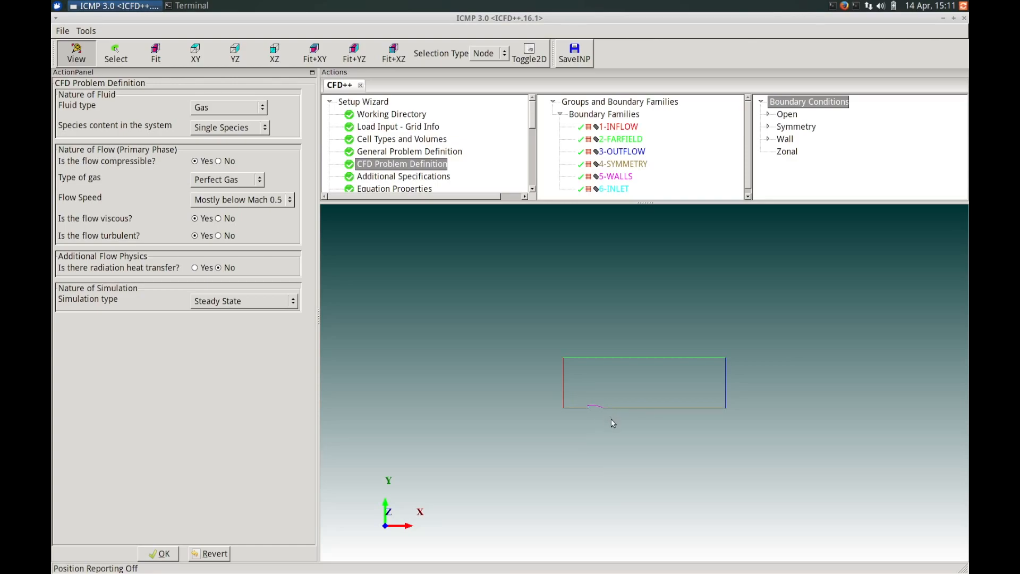
left_click_drag(611, 423, 660, 419)
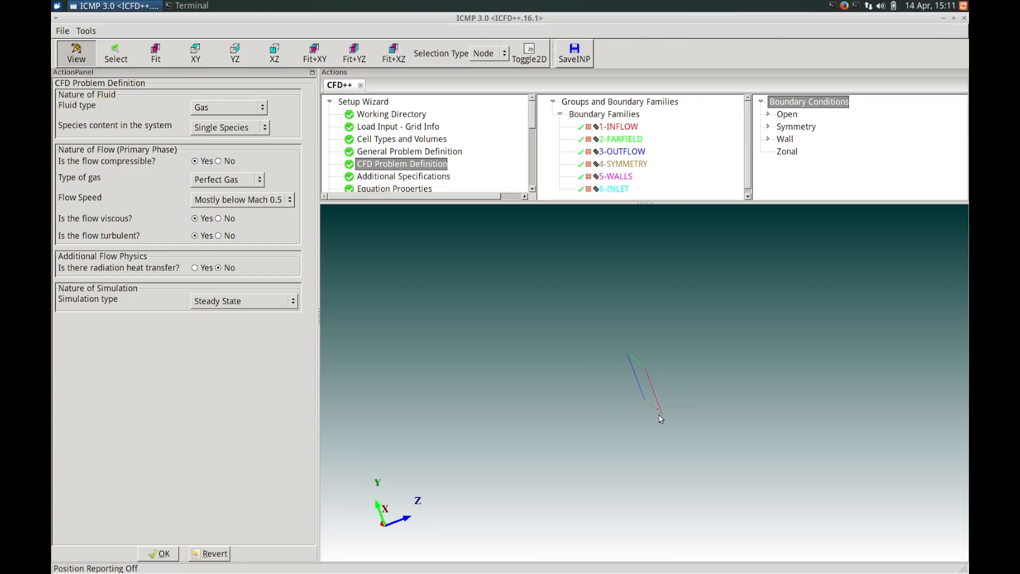
left_click(195, 54)
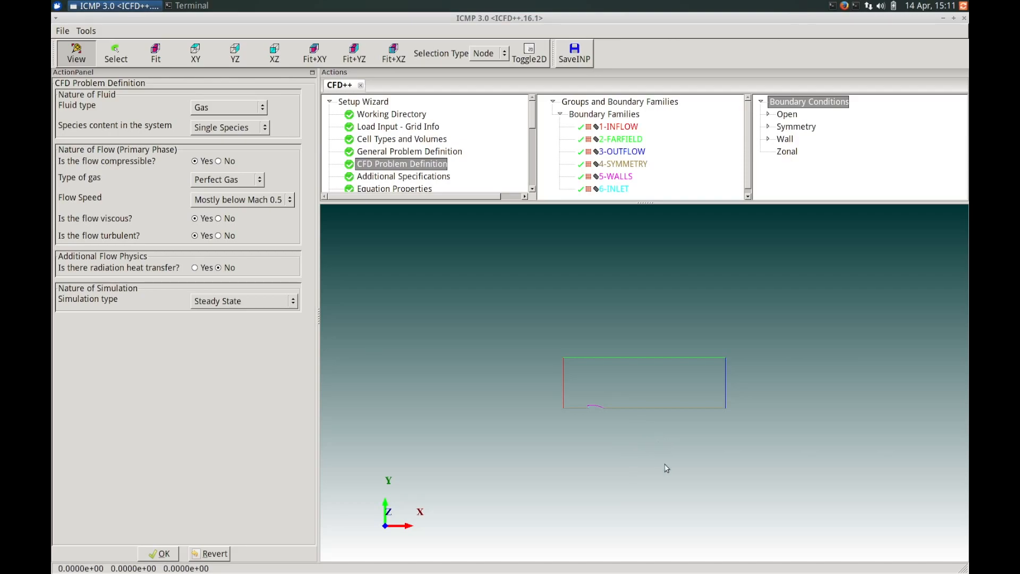
mouse_move(688, 474)
middle_mouse_down()
mouse_move(700, 436)
mouse_move(690, 467)
mouse_move(578, 471)
mouse_move(710, 479)
mouse_move(678, 481)
middle_mouse_up()
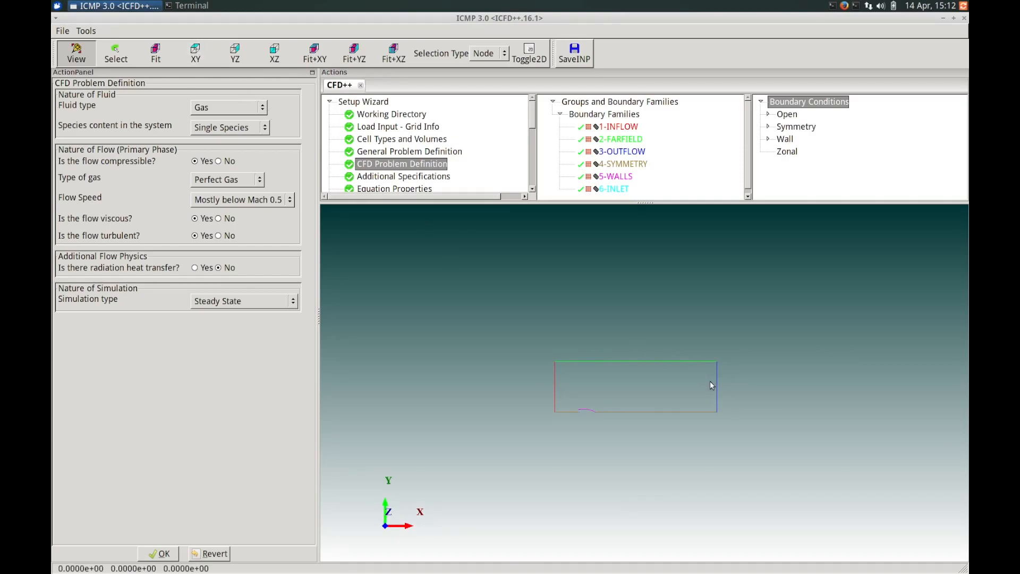
mouse_move(767, 395)
left_mouse_down()
mouse_move(660, 401)
mouse_move(813, 396)
mouse_move(770, 391)
left_mouse_up()
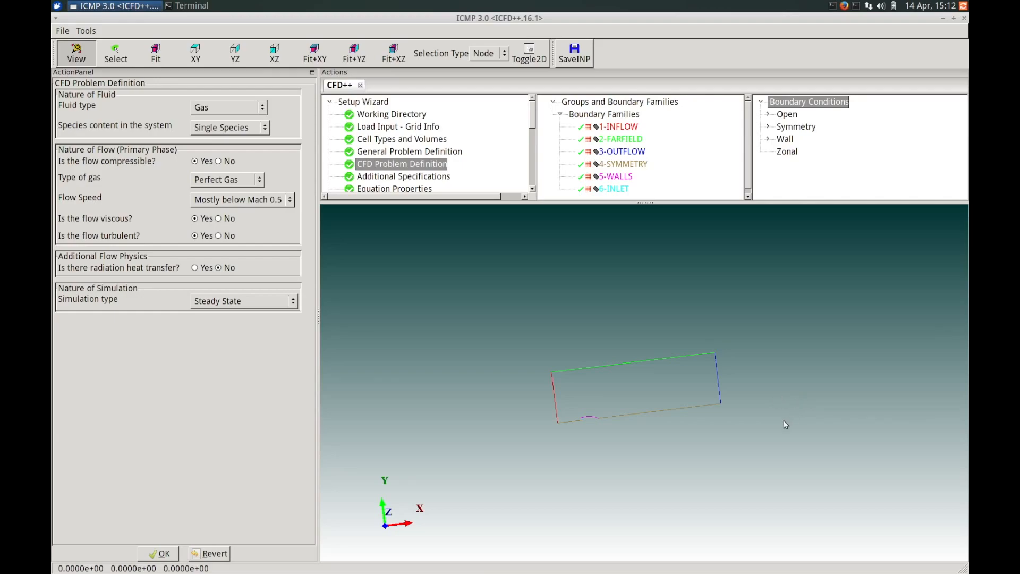
right_click_drag(775, 390, 751, 343)
left_click(196, 53)
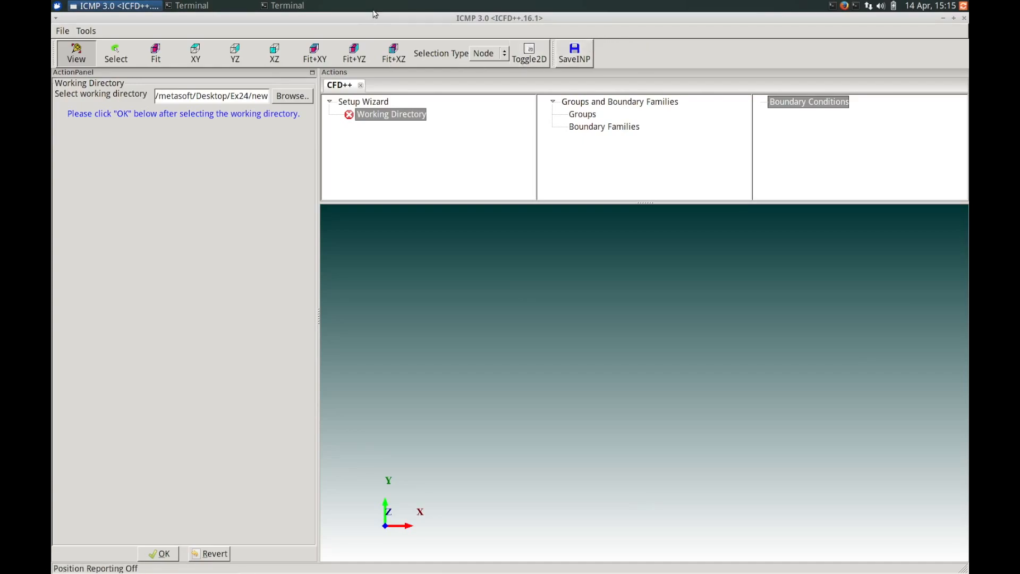
Confirm the Ex24/new working directory and load the grid info with grid analysis and BC family file reading enabled
left_click(158, 553)
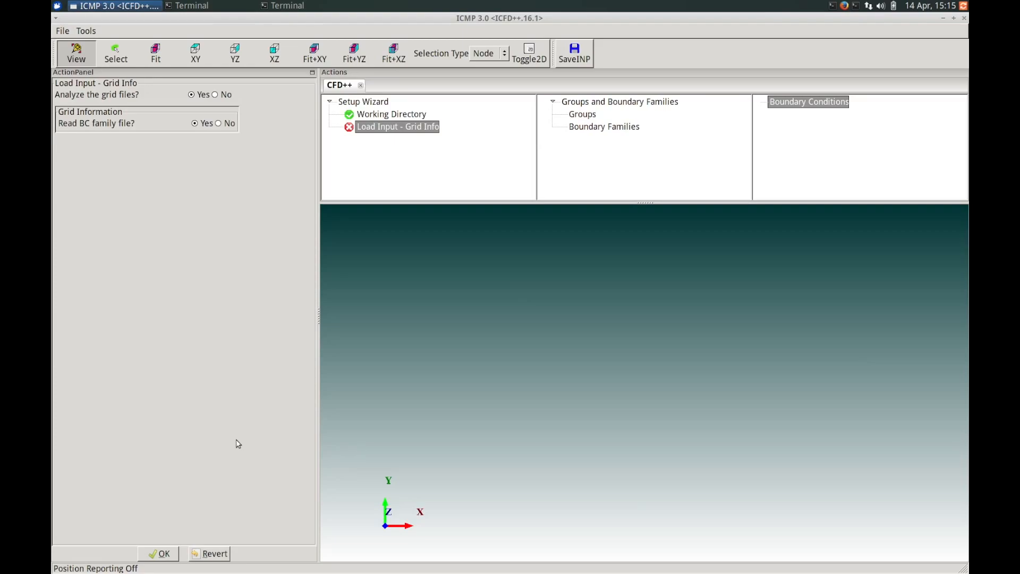
left_click(158, 553)
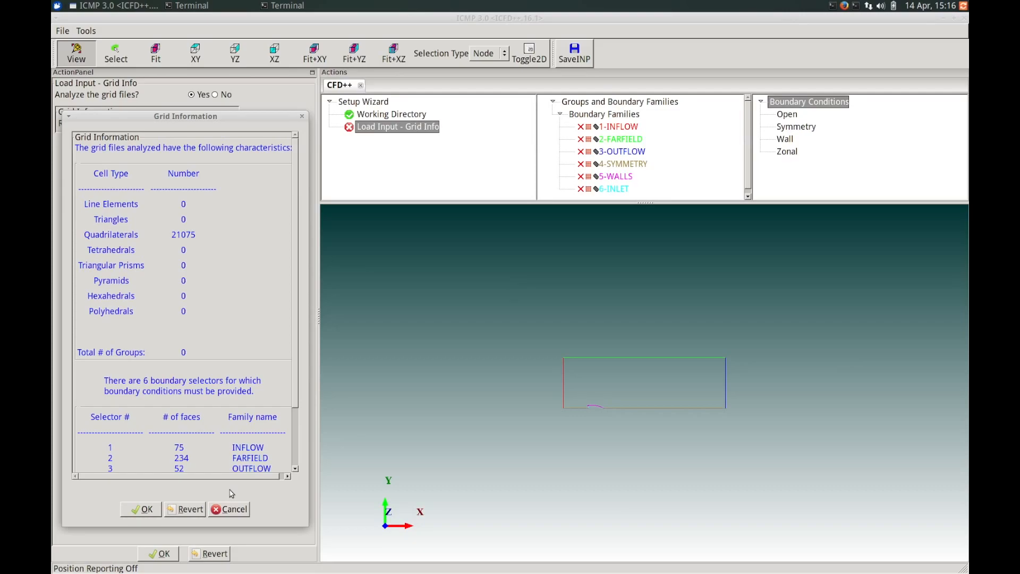
left_click(139, 511)
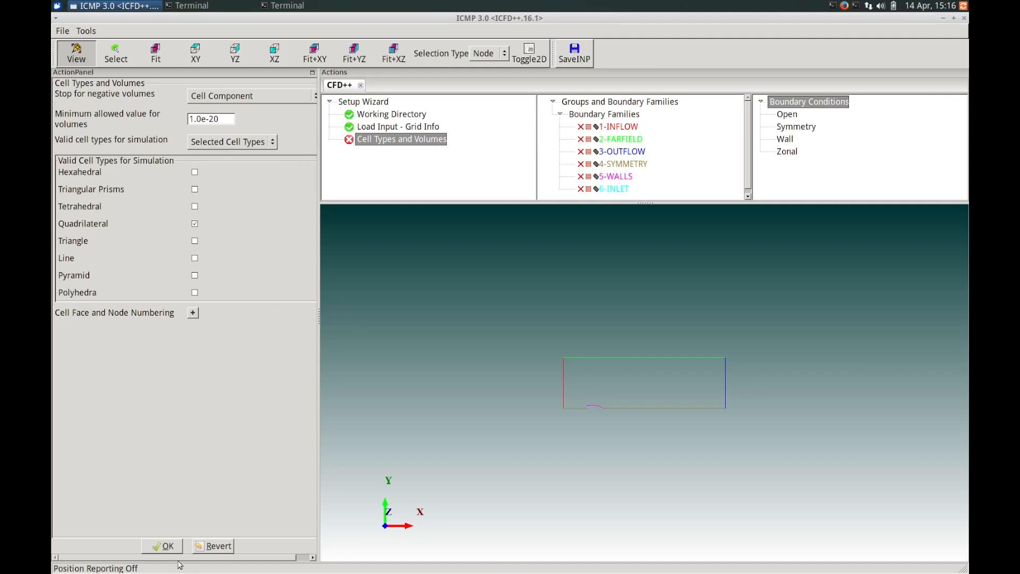
Accept quadrilateral as the valid cell type and General Fluid Problems without preset problem classes
left_click(166, 546)
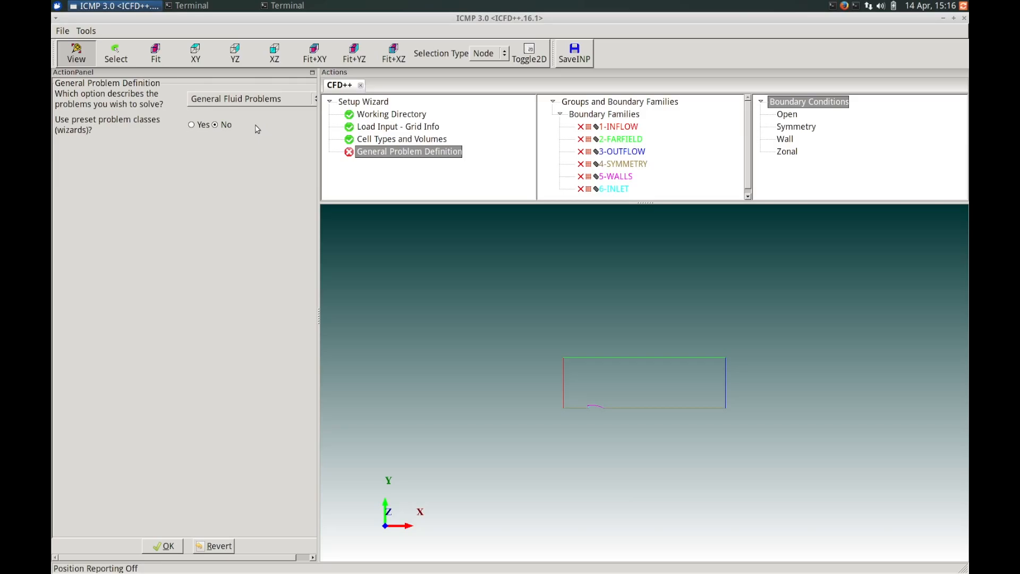
left_click(172, 548)
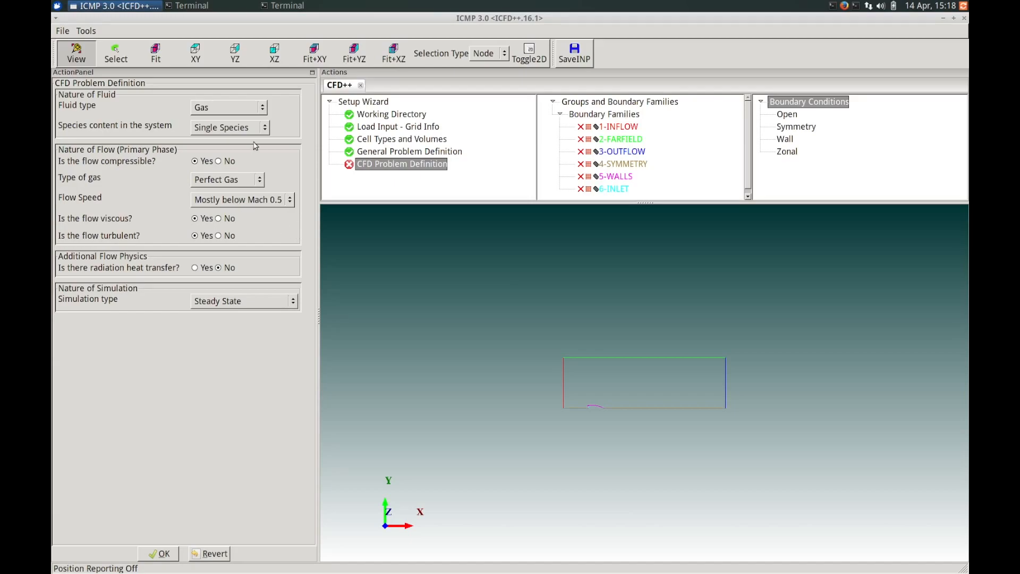
Define the CFD problem as a single-species, compressible perfect gas, mostly below Mach 0.5, viscous, turbulent and steady state
left_click(263, 109)
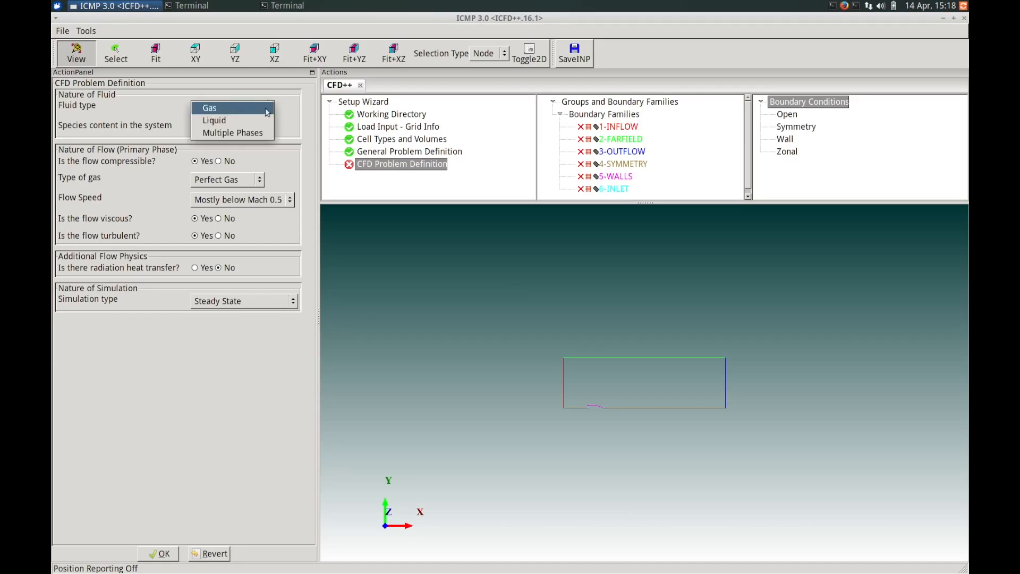
left_click(263, 115)
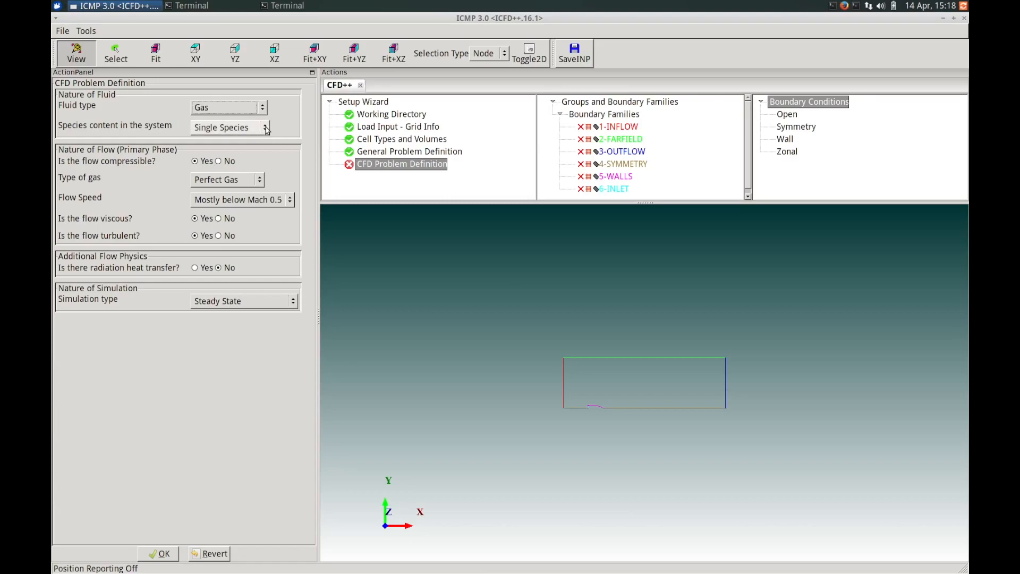
left_click(267, 130)
left_click(267, 129)
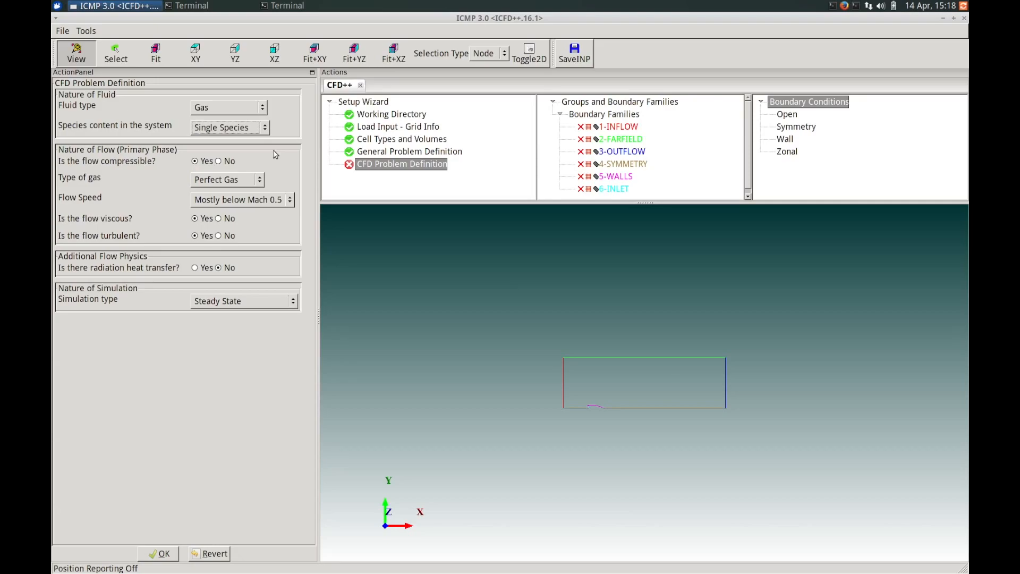
left_click(260, 180)
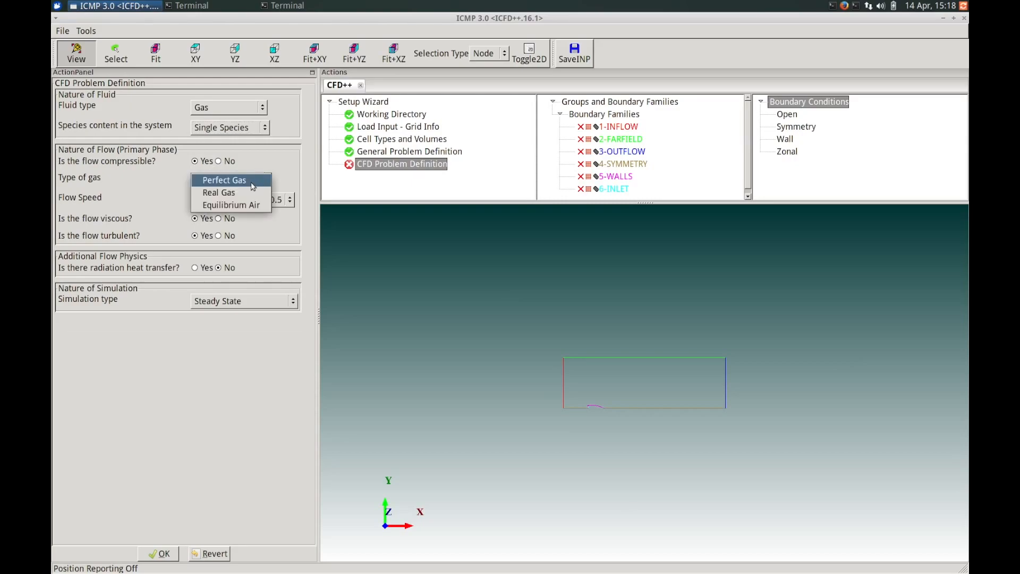
left_click(261, 184)
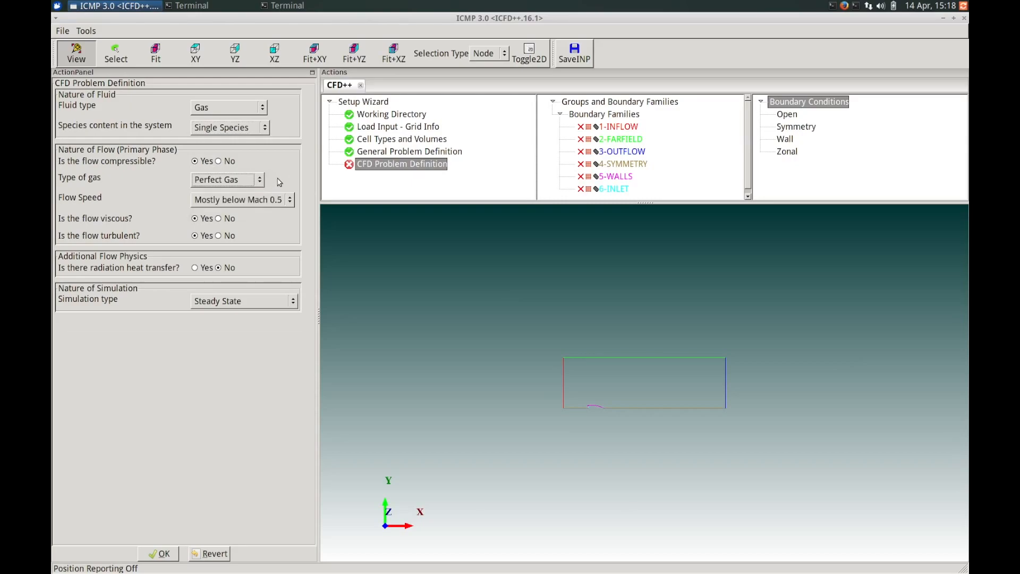
left_click(291, 204)
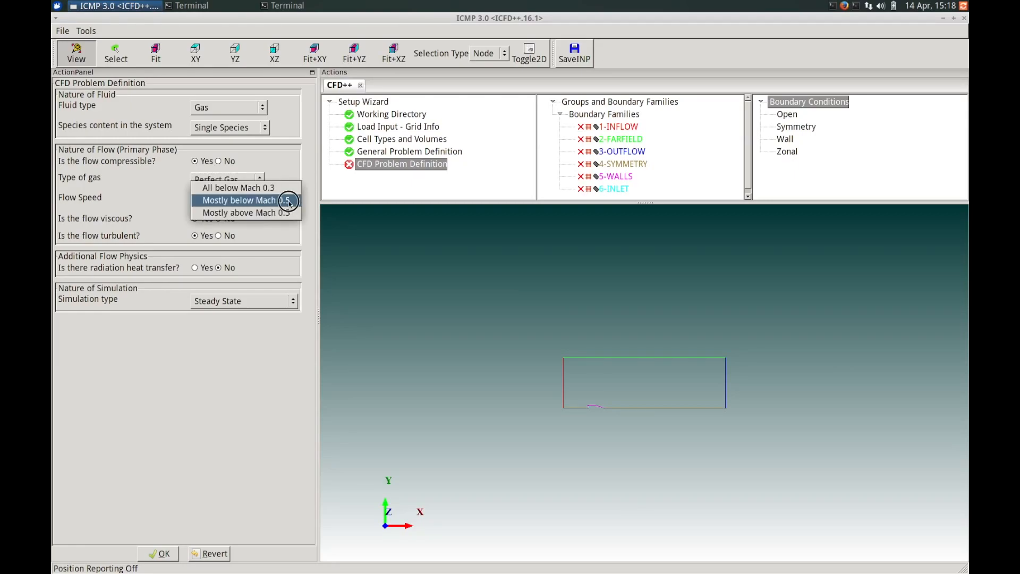
left_click(291, 203)
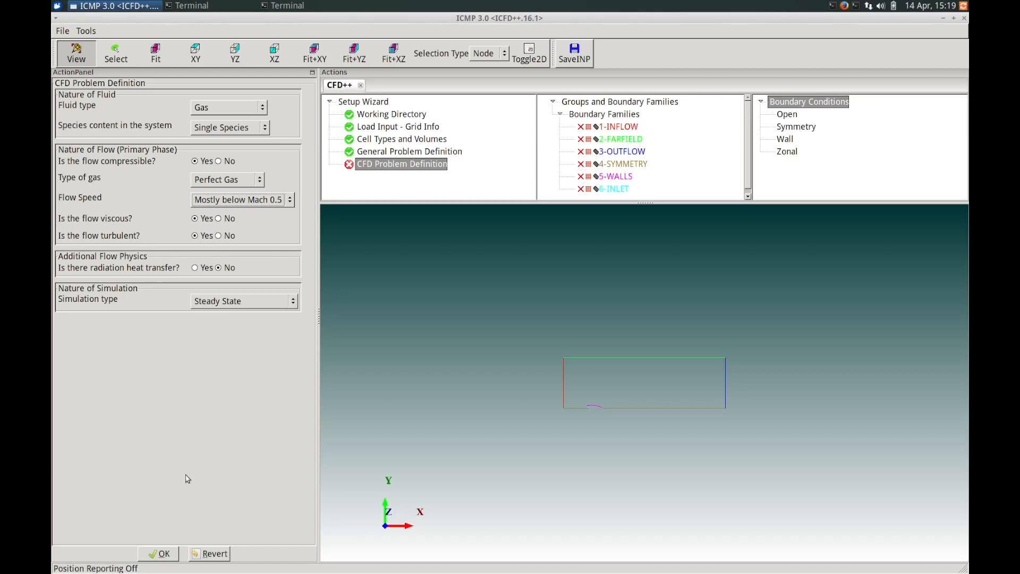
left_click(162, 554)
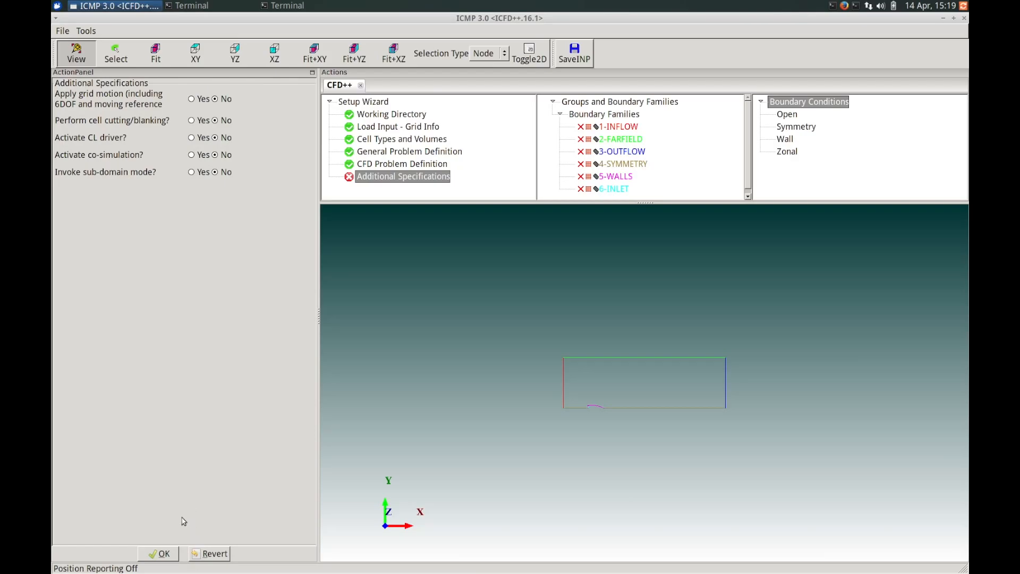
Accept the additional specifications all set to No, and set the equation properties to Preconditioning with the 2-equation Realizable k-eps turbulence model
left_click(165, 553)
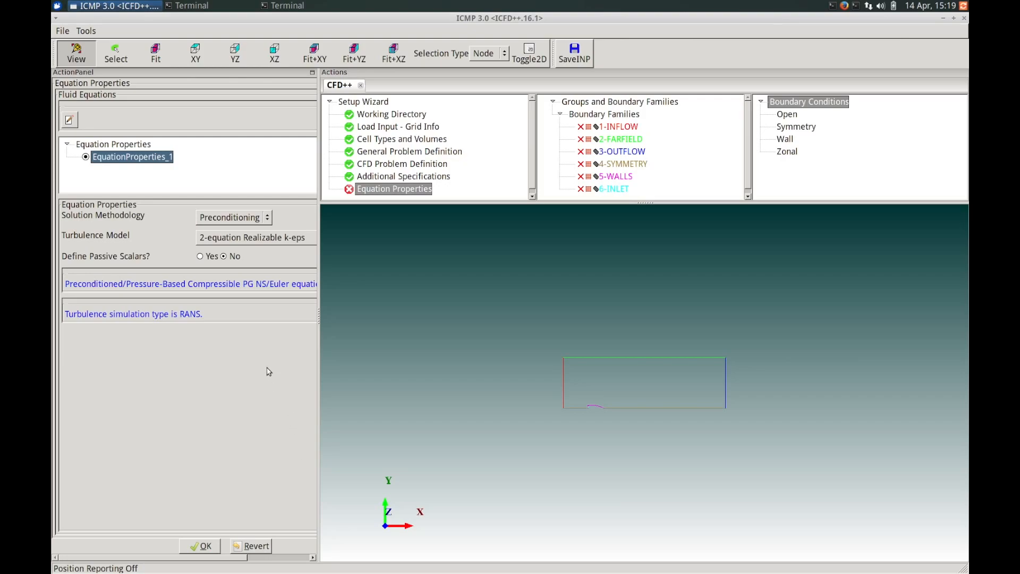
left_click(263, 217)
left_click(261, 232)
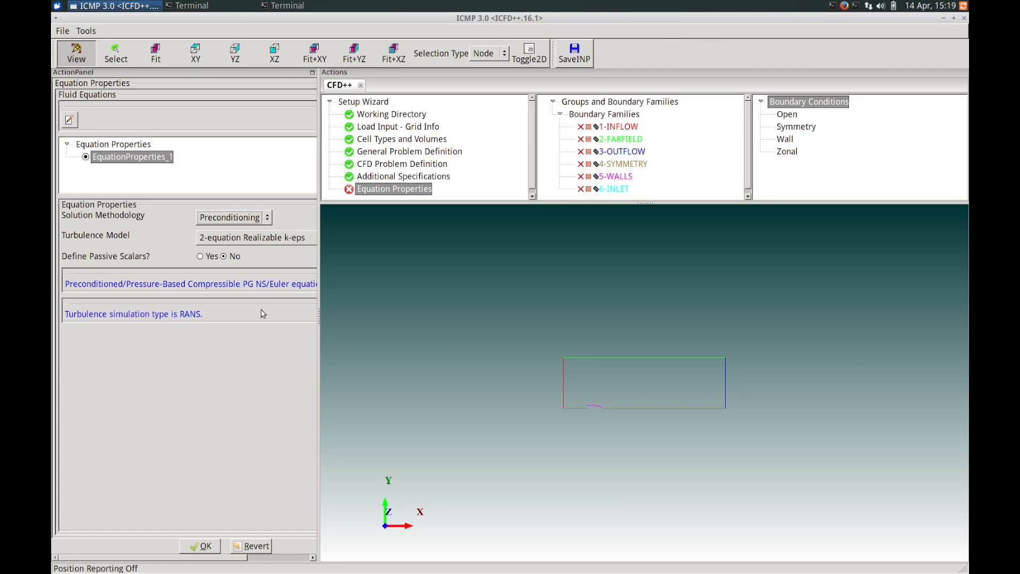
left_click(263, 240)
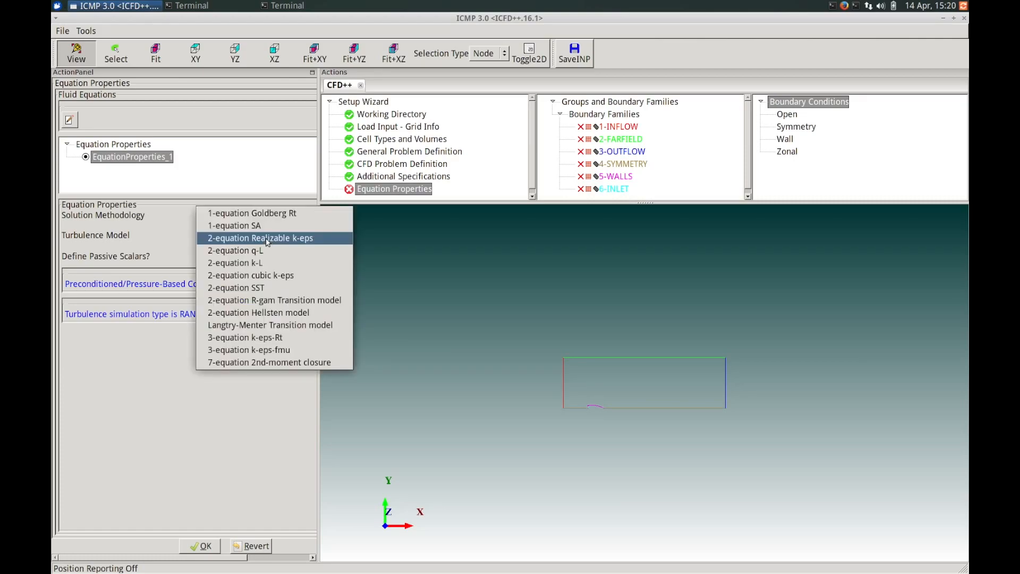
left_click(267, 240)
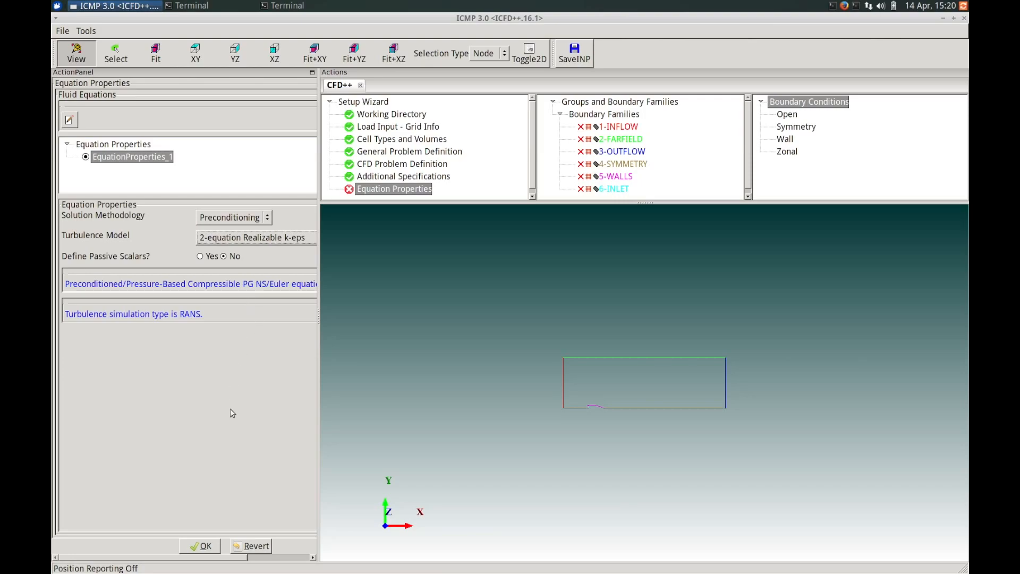
left_click(204, 551)
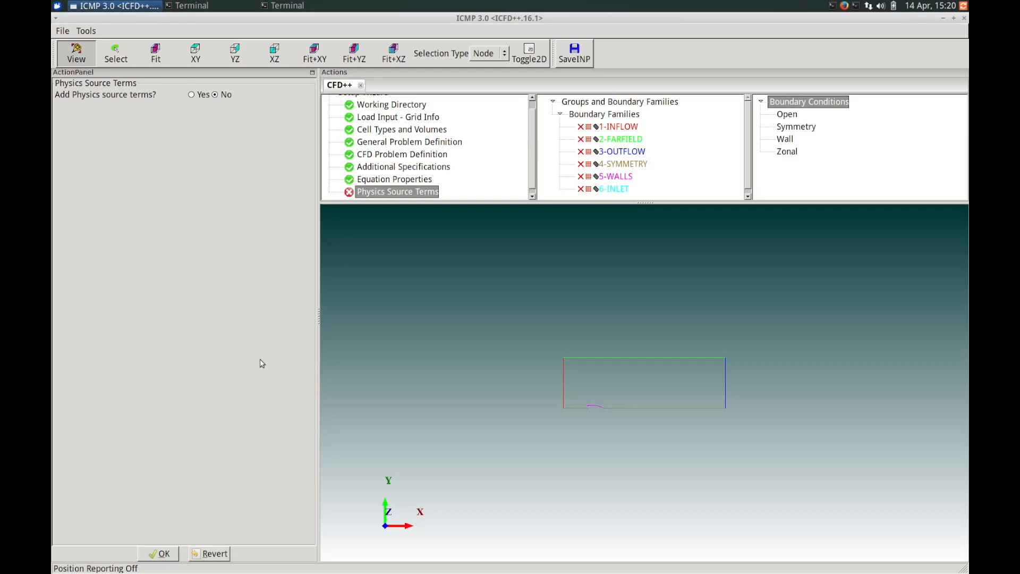
Accept no physics source terms and set the reference quantities to dimensional SI units
left_click(162, 555)
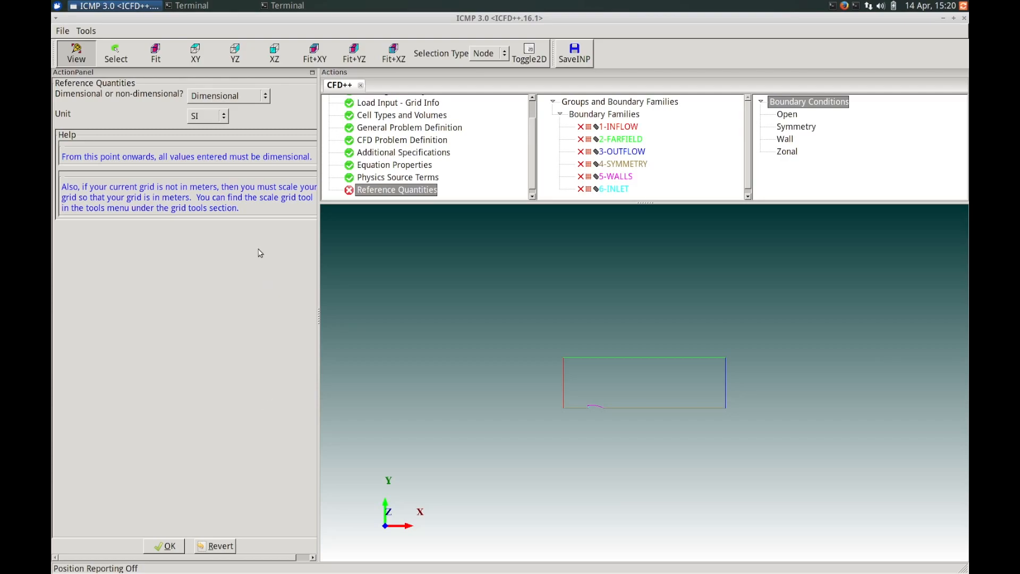
left_click(224, 116)
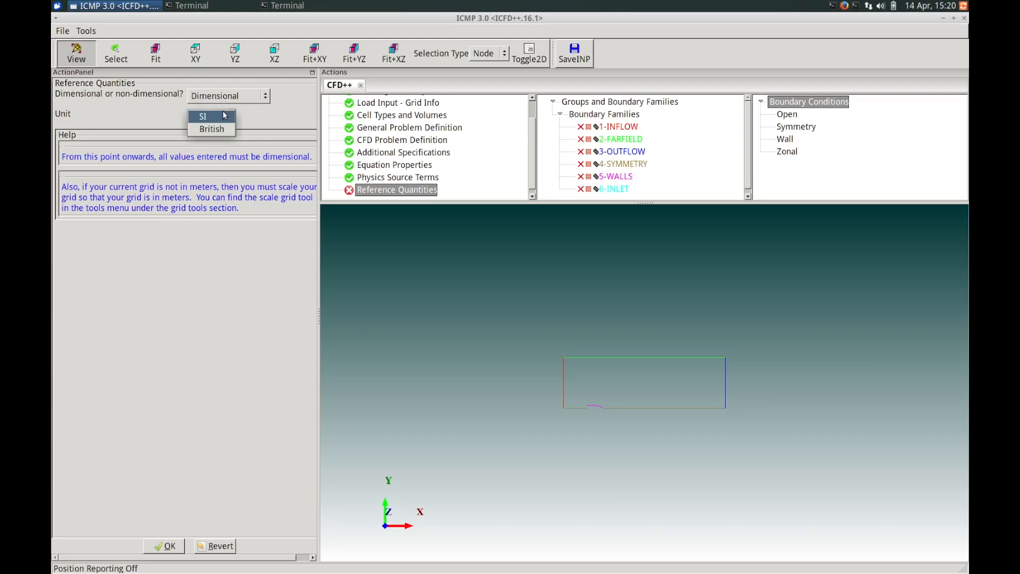
left_click(222, 121)
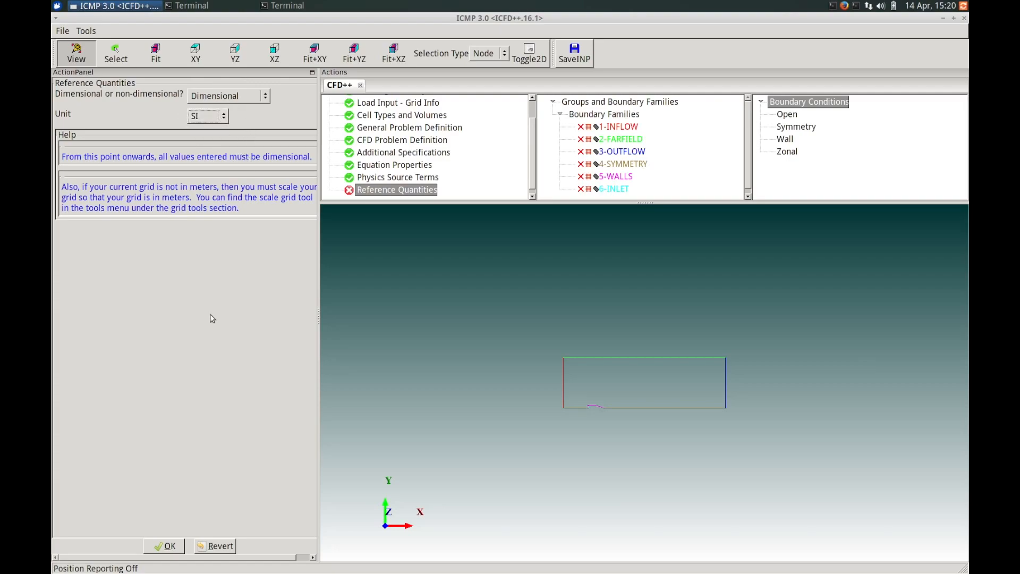
left_click(166, 547)
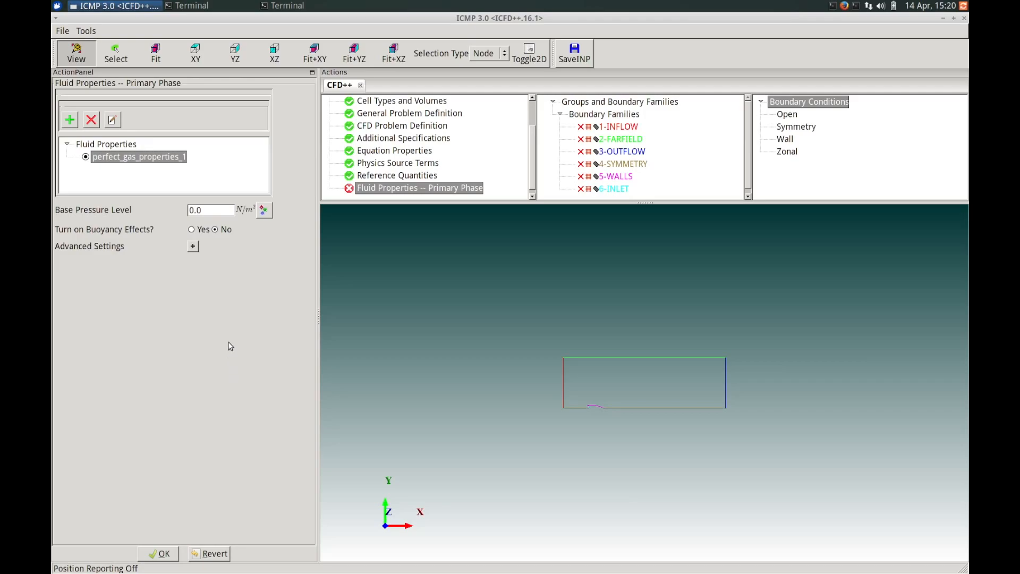
Edit the primary phase's perfect gas properties and choose Air as the fluid
left_click(113, 120)
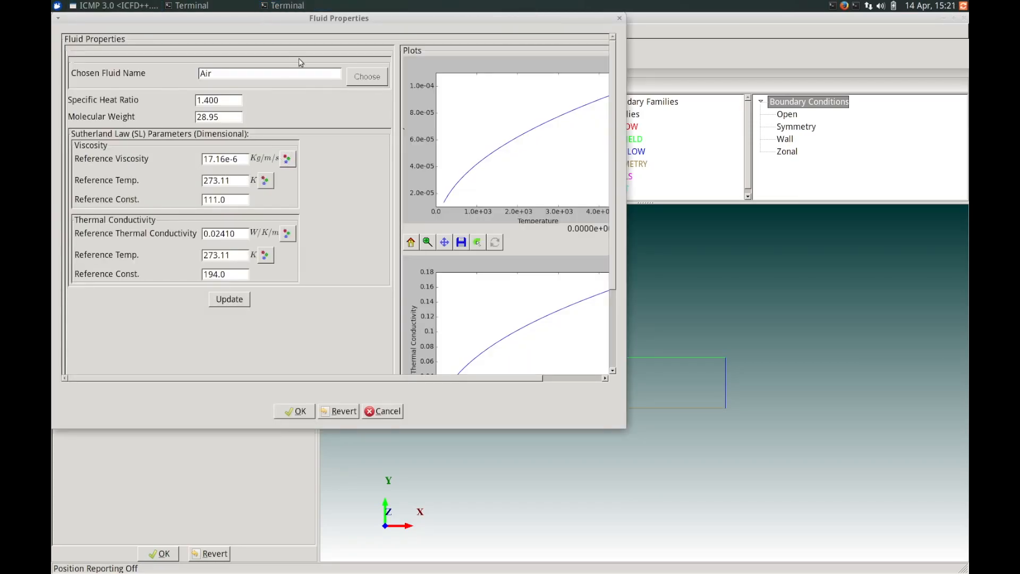
left_click(366, 76)
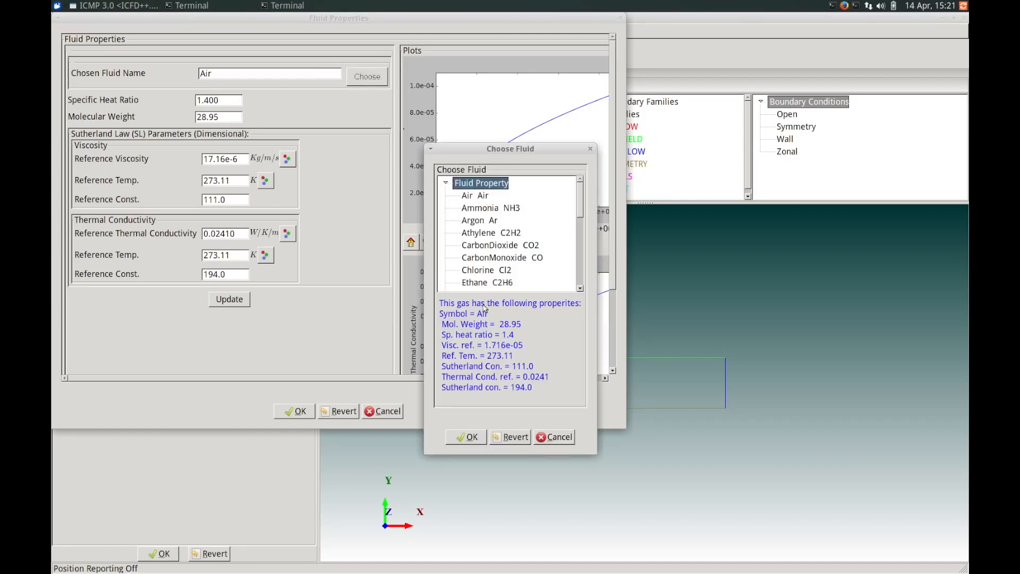
left_click(474, 195)
left_click(465, 436)
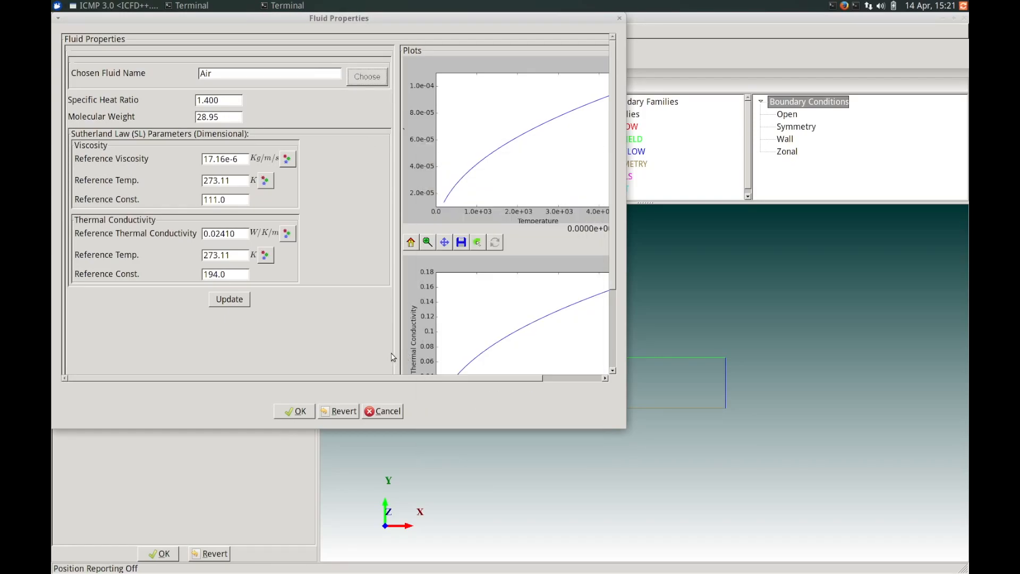
left_click(302, 410)
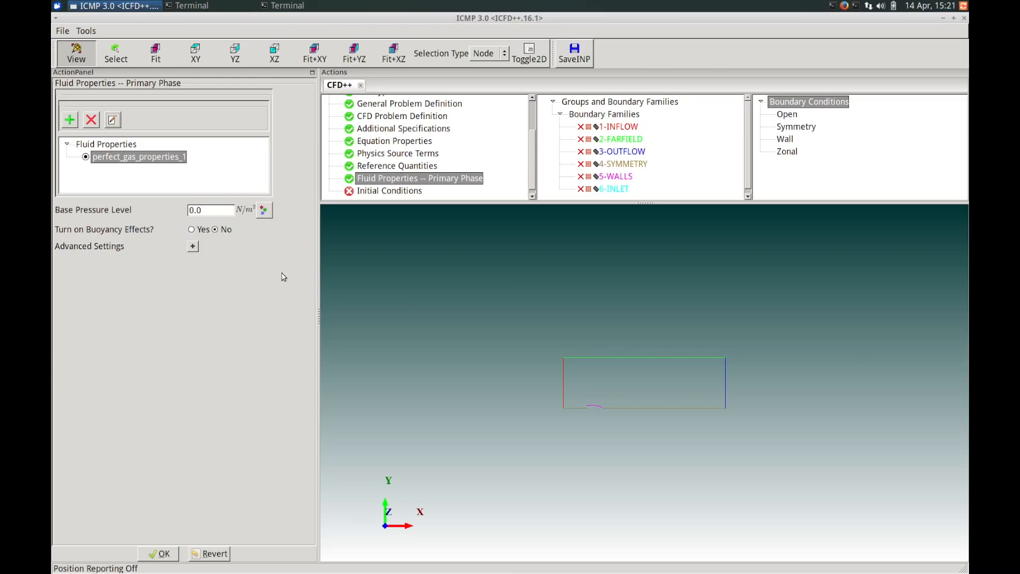
Set the base pressure level to 101325 N/m², check the advanced settings and accept the primary phase fluid properties
double_click(227, 208)
type("101325.")
left_click(193, 246)
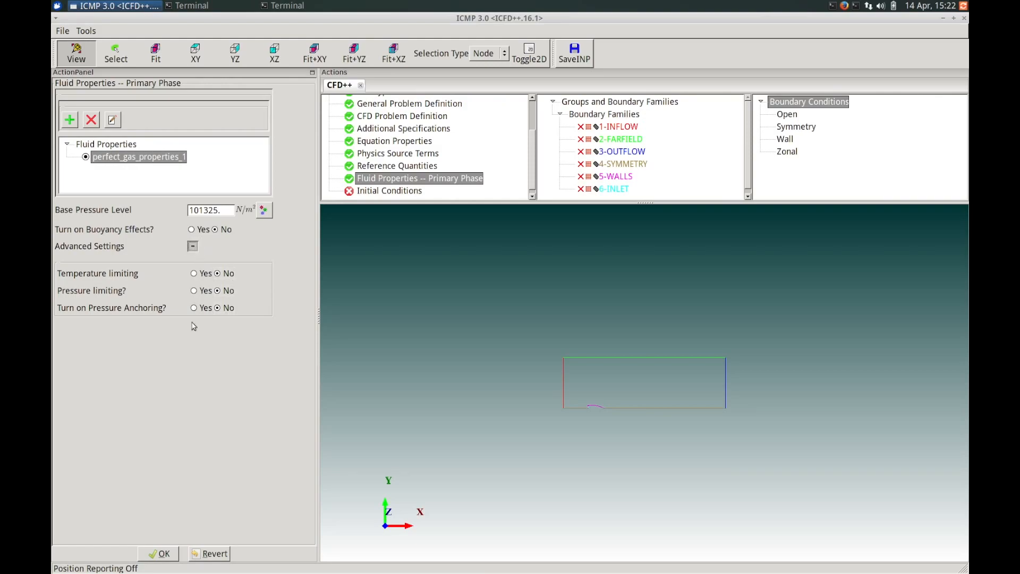
left_click(193, 246)
left_click(168, 553)
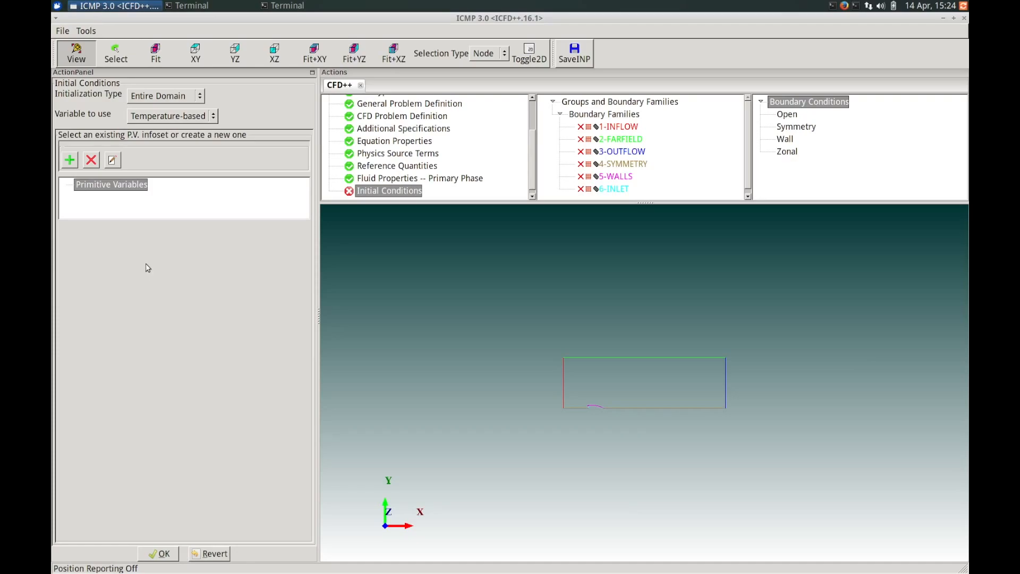
left_click(199, 97)
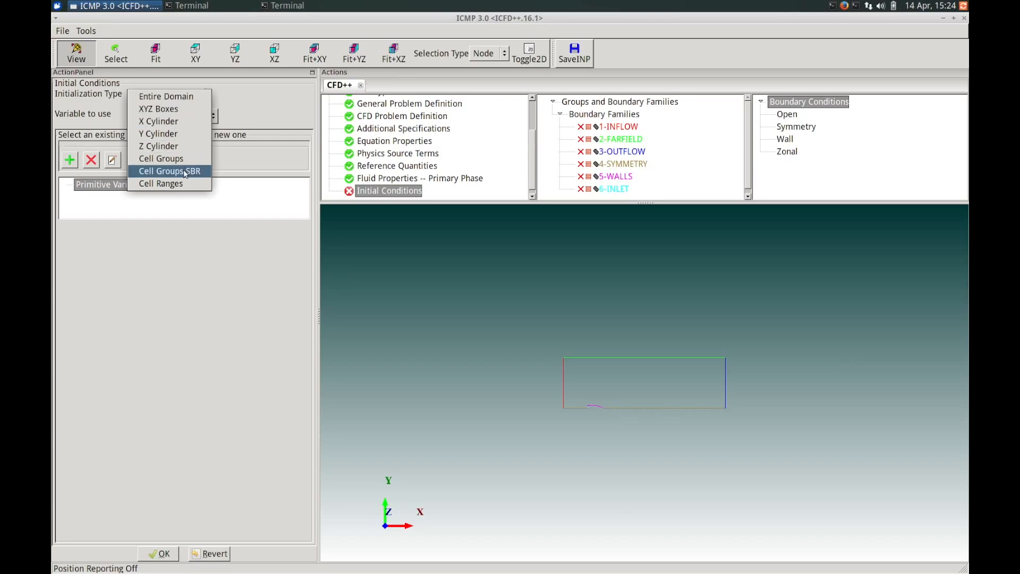
left_click(174, 247)
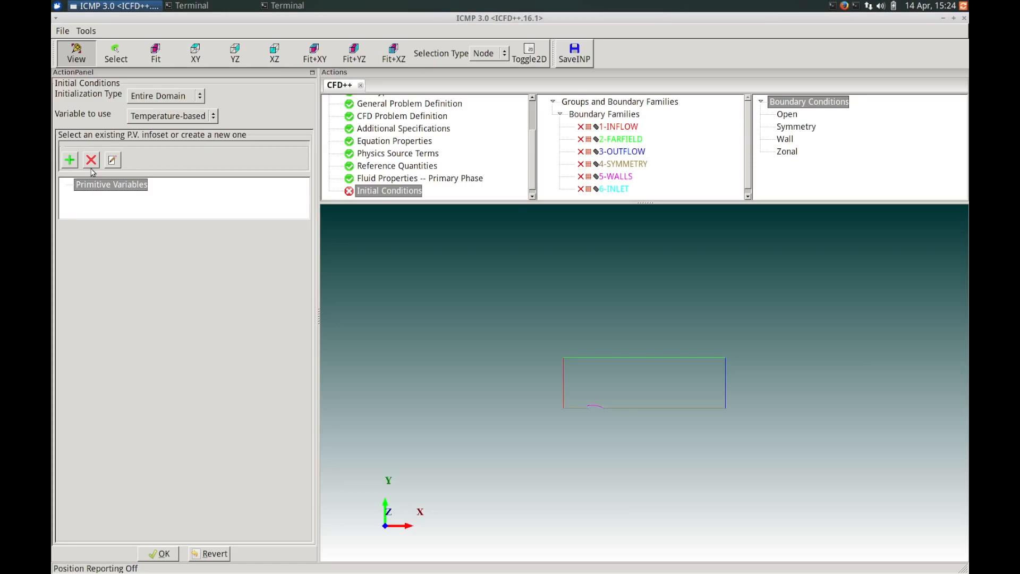
Create a primitive variables infoset with static pressure 0.0 N/m², static temperature 288 K and x-velocity 68 m/s, and accept it as the initial conditions
left_click(70, 160)
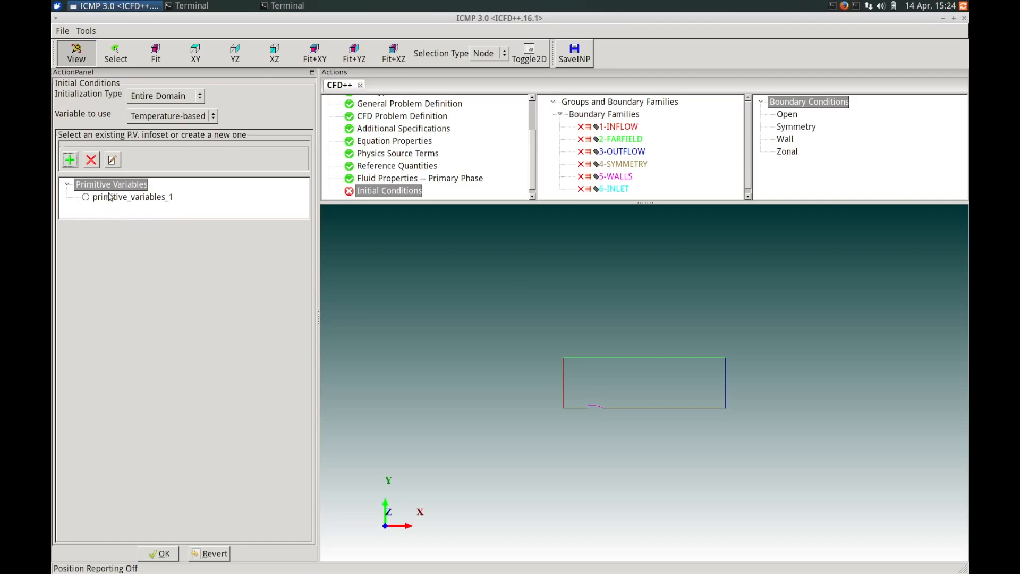
left_click(95, 197)
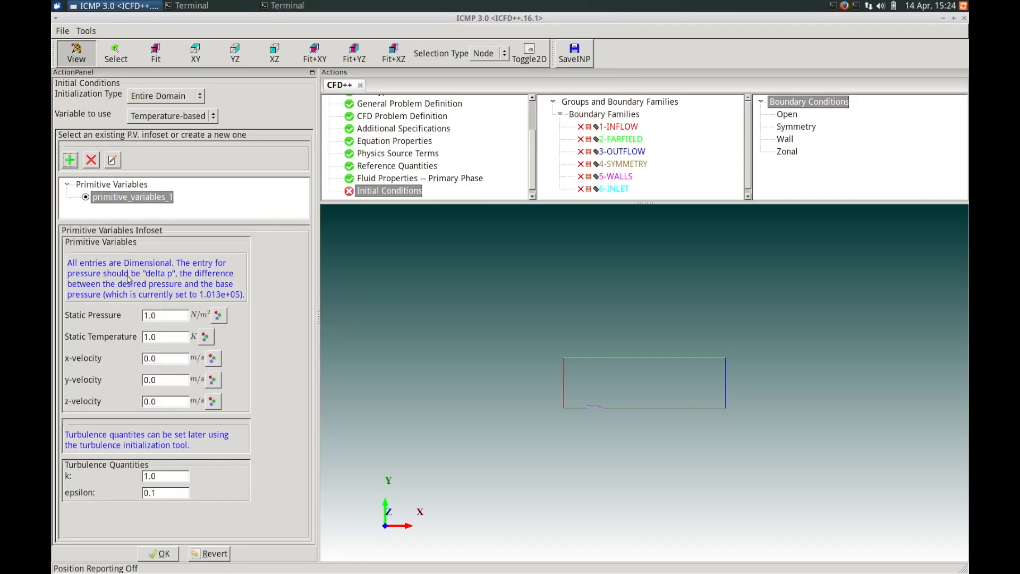
left_click_drag(165, 315, 141, 326)
type("0.0")
left_click_drag(166, 337, 115, 335)
type("288.")
double_click(158, 363)
type("68.")
left_click(161, 378)
left_click(162, 558)
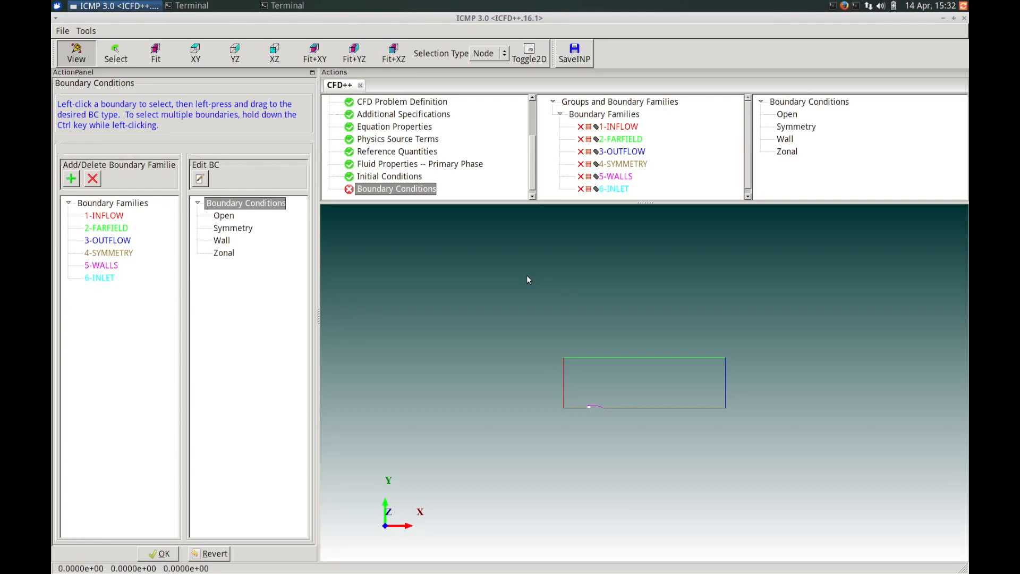
Highlight the inflow, farfield, outflow and symmetry boundary families one by one to examine where each lies in the domain
left_click(585, 419)
right_click_drag(584, 418, 576, 330)
left_click(611, 127)
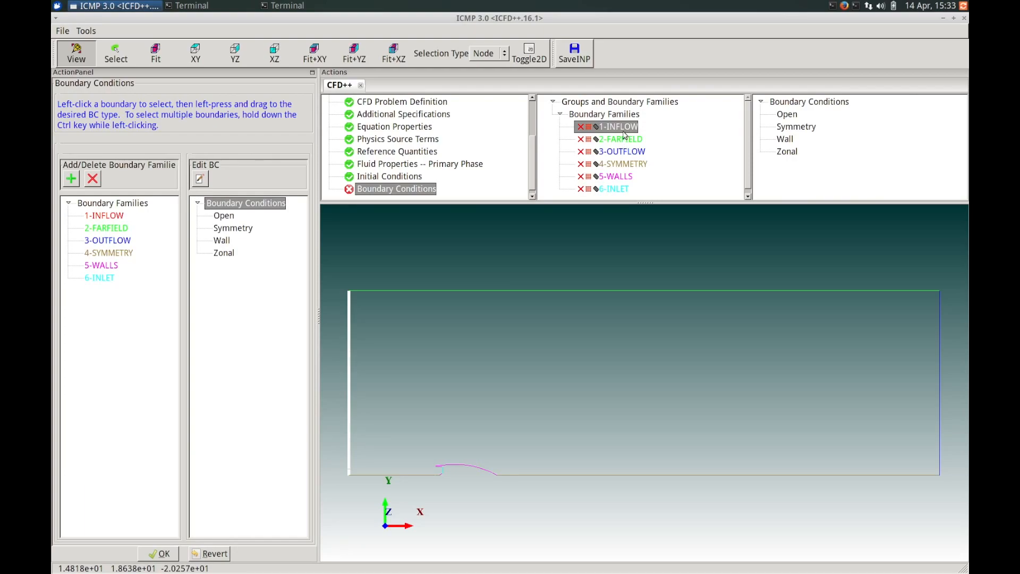
left_click(627, 141)
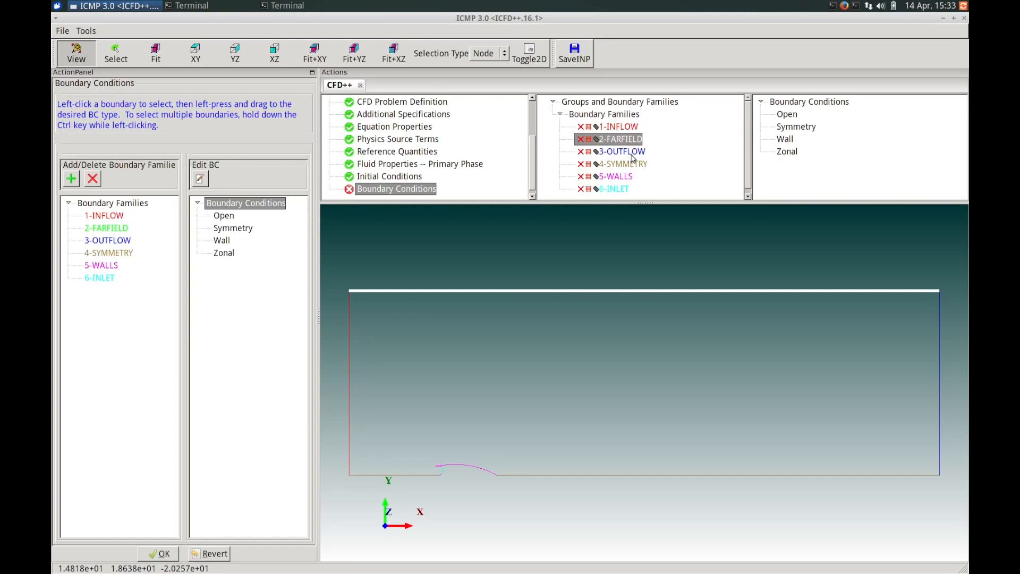
left_click(632, 154)
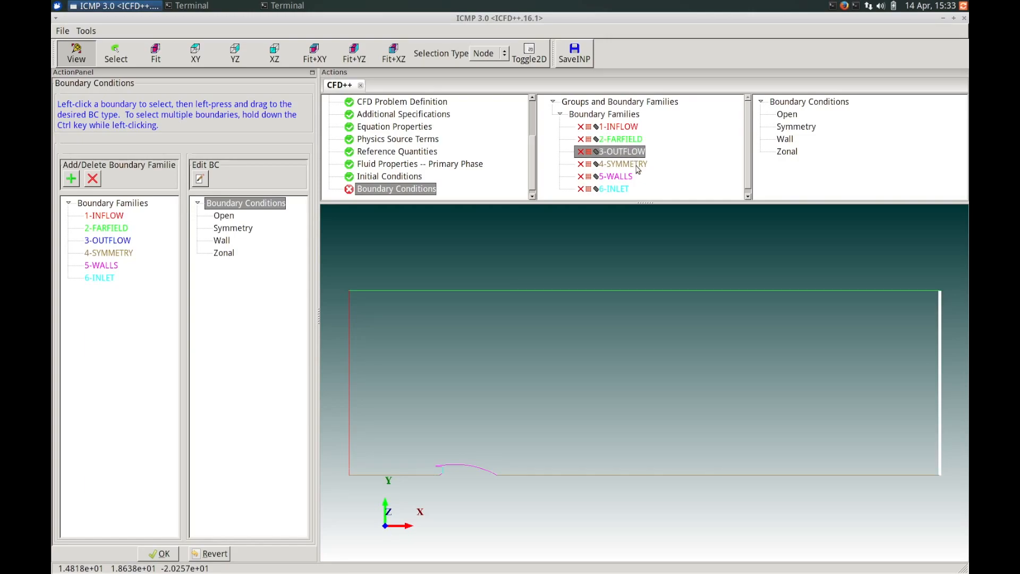
left_click(631, 164)
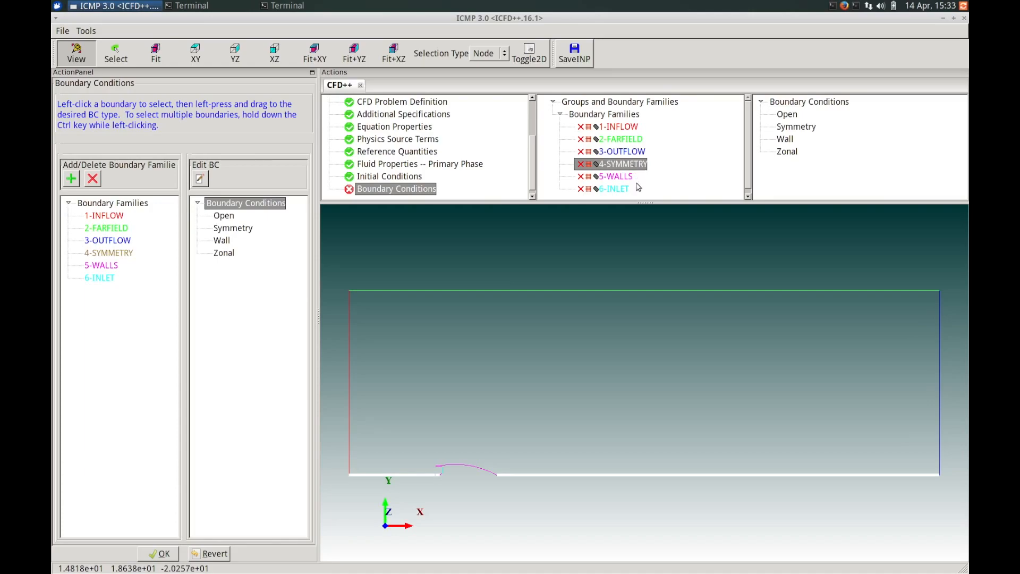
Examine the 5-WALLS and 6-INLET boundary families up close by highlighting each, and restore the overall XY view
right_click_drag(631, 366, 633, 347)
middle_click_drag(632, 357, 758, 291)
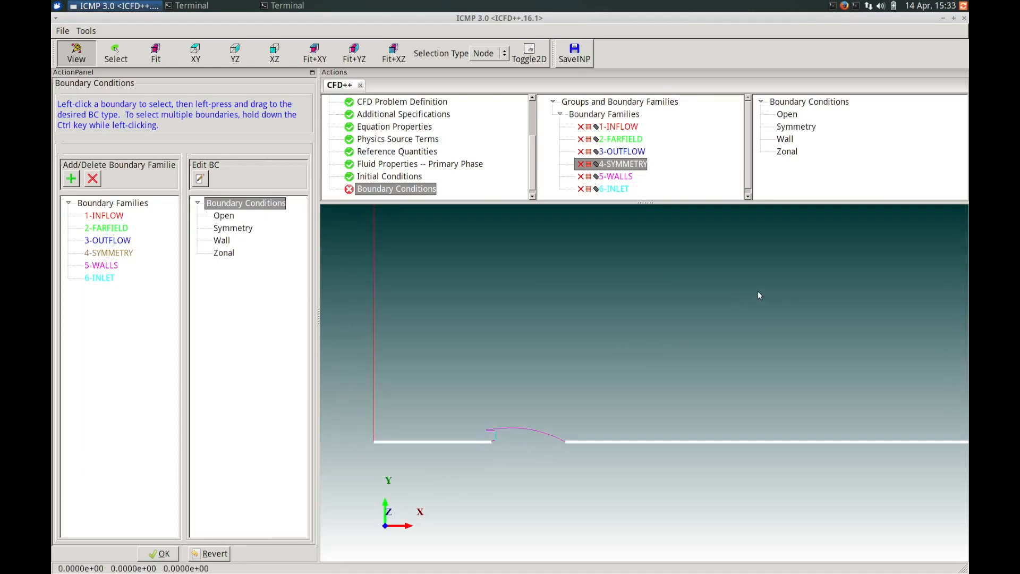
left_click(628, 177)
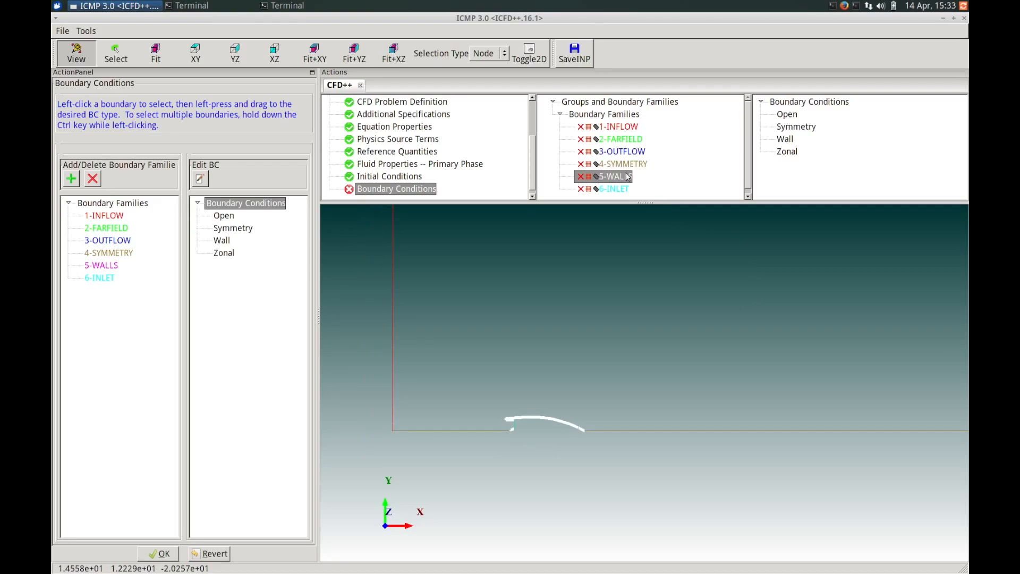
right_click_drag(651, 432, 649, 341)
middle_click_drag(671, 358, 786, 315)
middle_click_drag(611, 370, 755, 347)
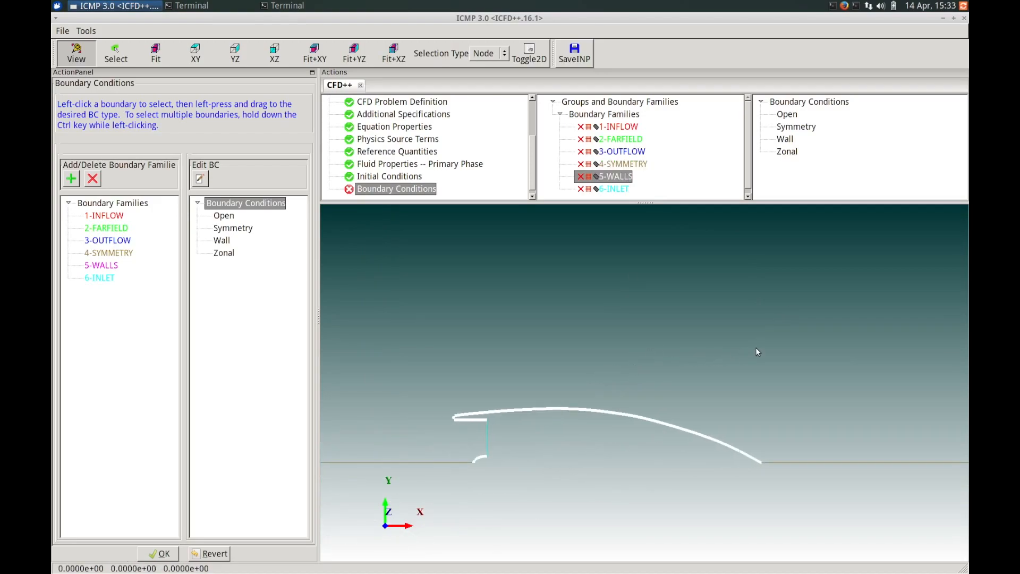
left_click(619, 189)
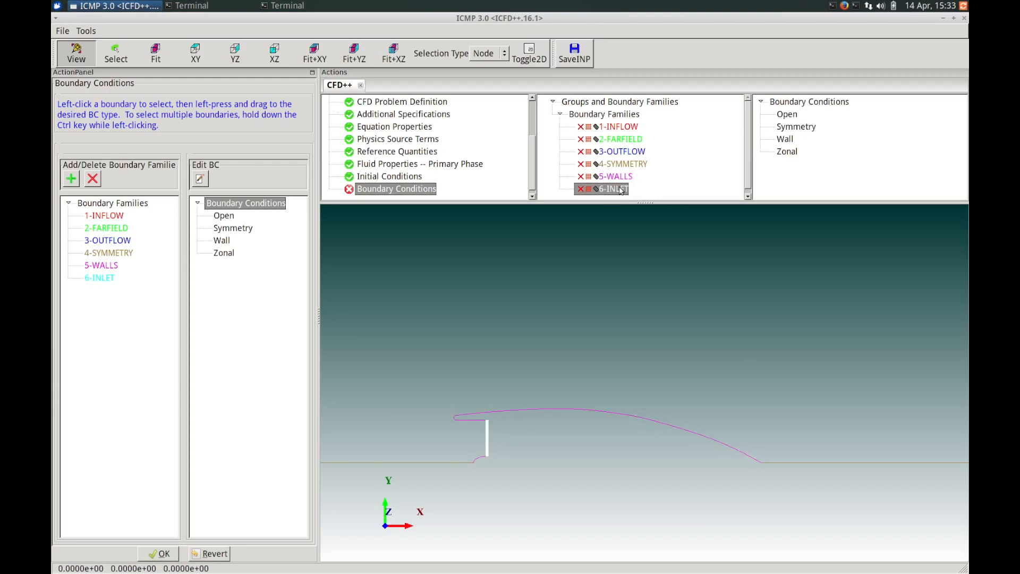
key("p")
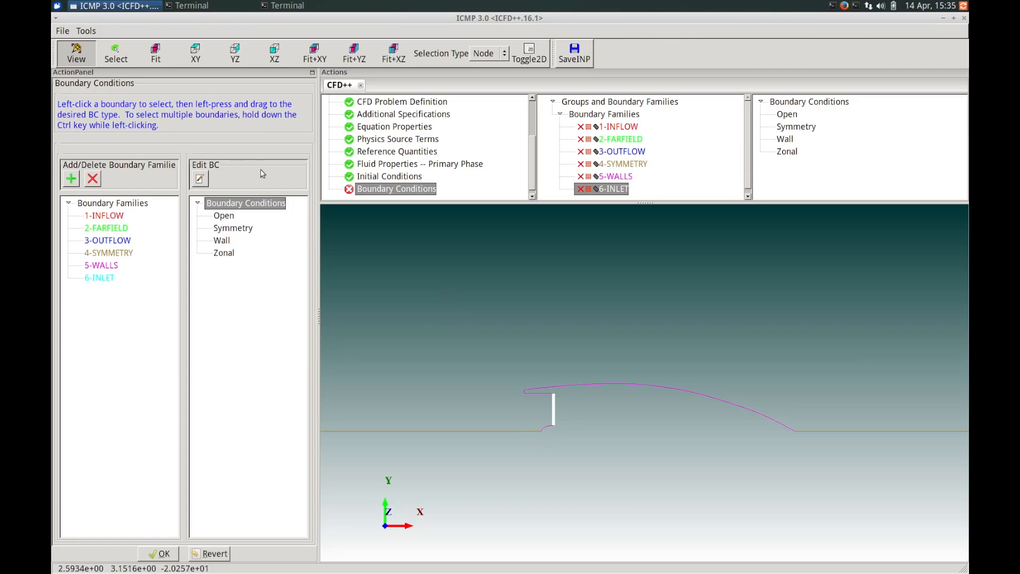
left_click(196, 58)
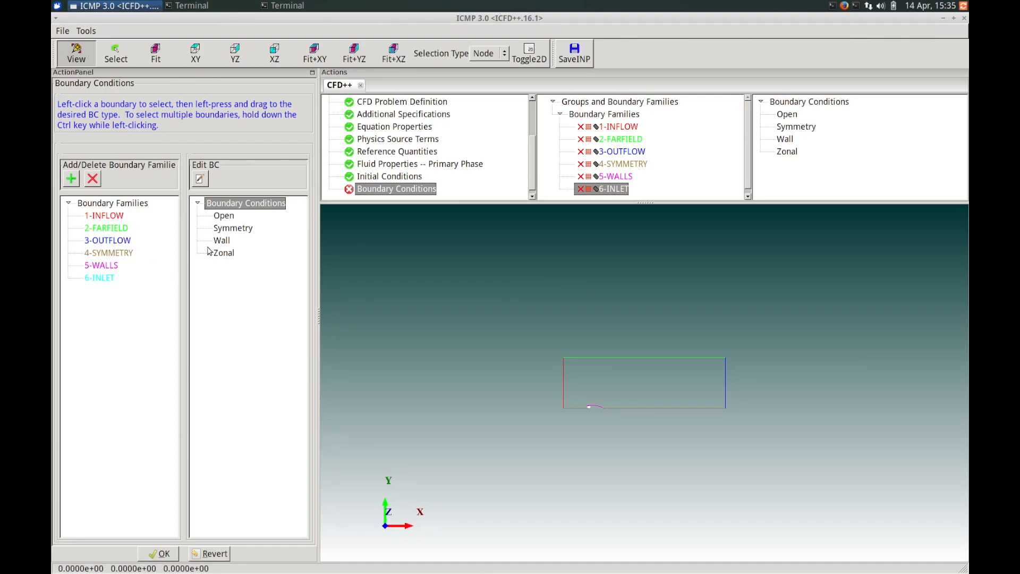
Assign 1-INFLOW to an open boundary condition using Inflow and Outflow, Primitive Variables and the Characteristics-based condition type
left_click(109, 217)
left_click_drag(112, 219, 227, 218)
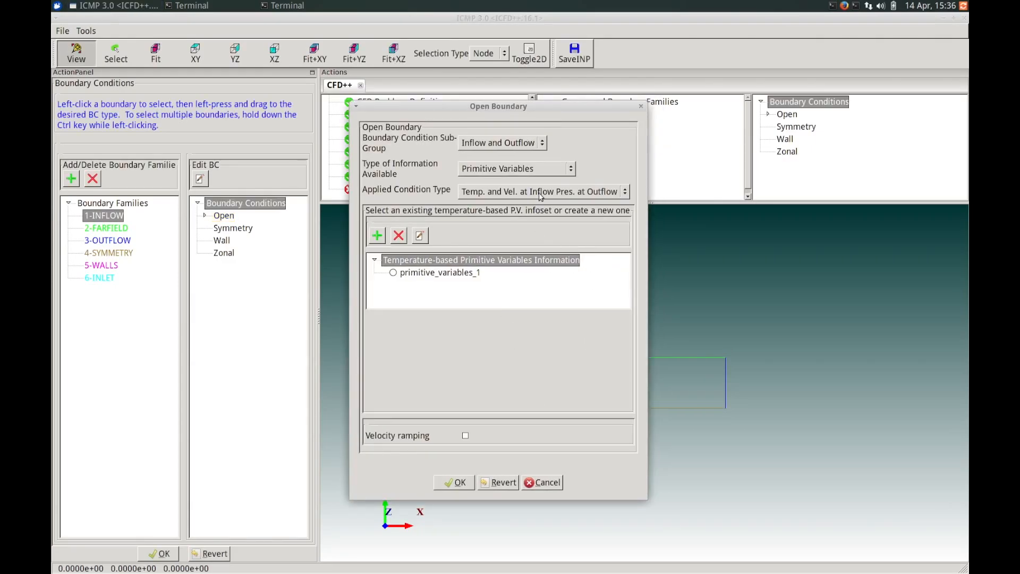
left_click(540, 147)
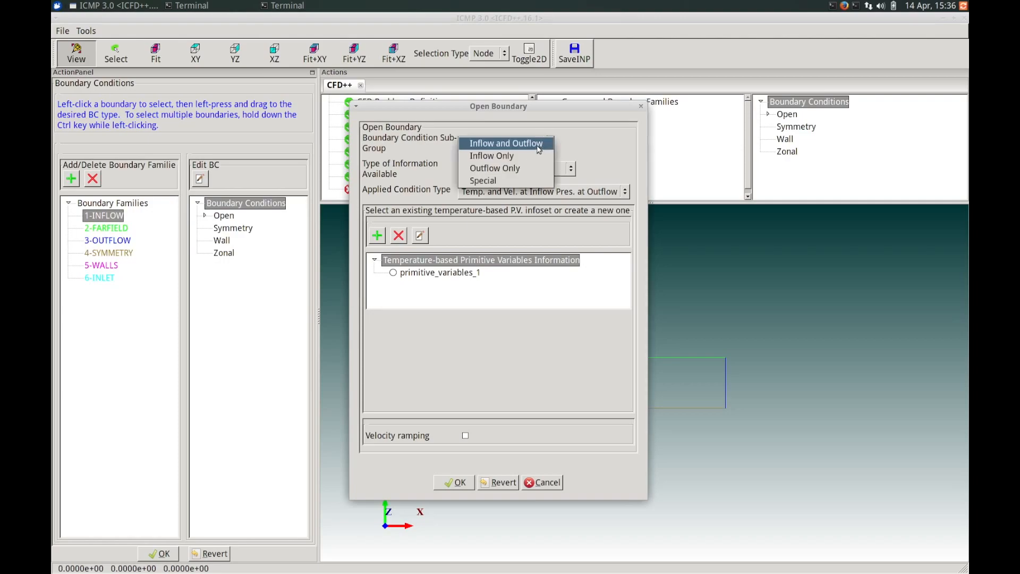
left_click(539, 149)
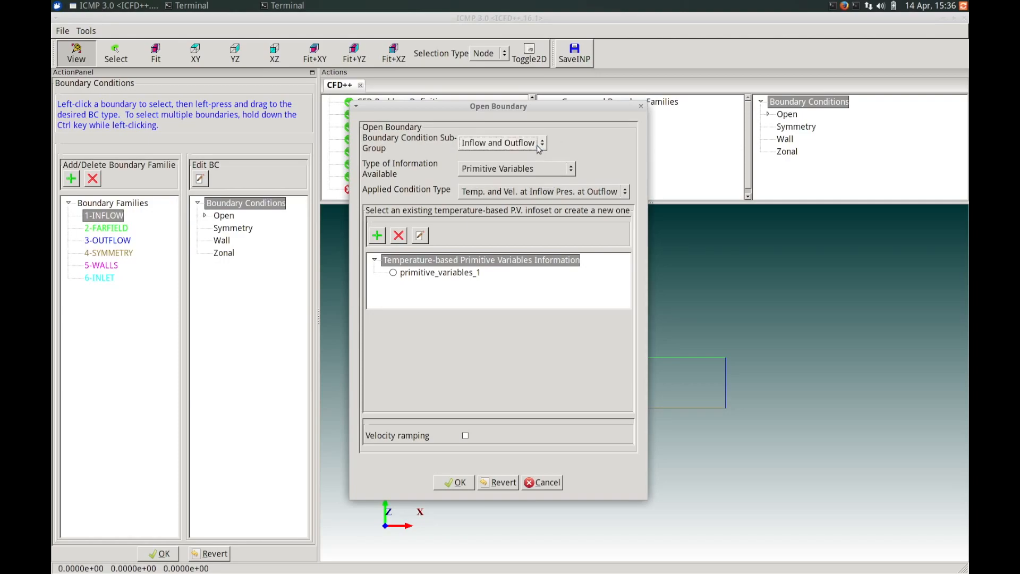
left_click(577, 168)
left_click(551, 169)
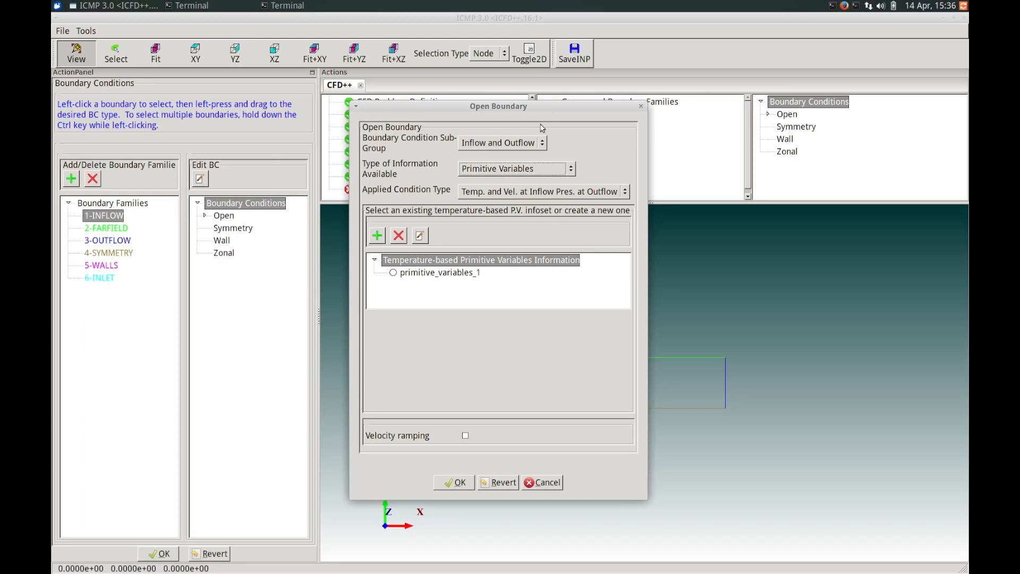
left_click(585, 195)
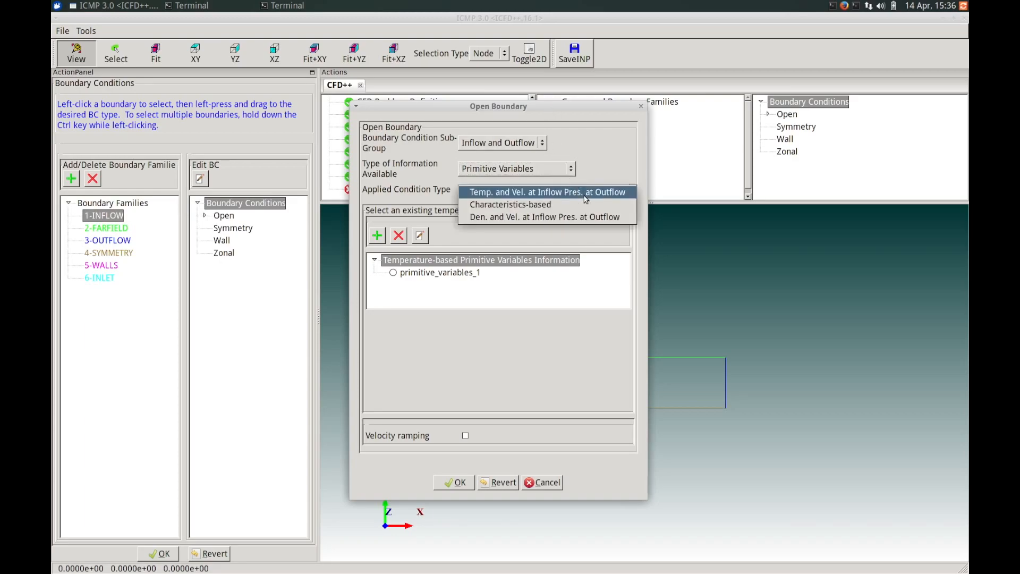
left_click(553, 209)
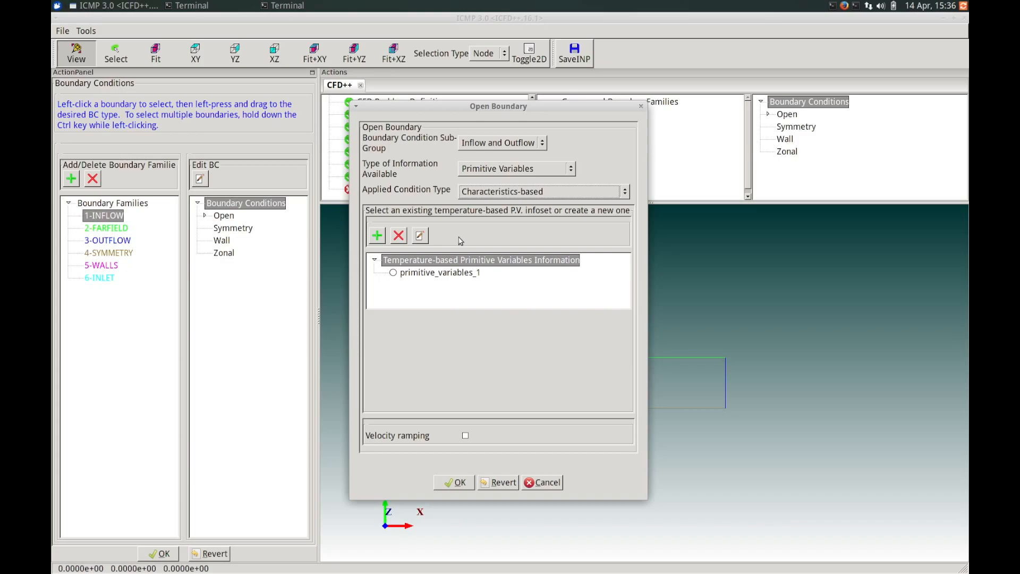
Use the existing primitive_variables_1 infoset for the inflow boundary, check its values and accept the open boundary condition
left_click(440, 275)
left_click(394, 273)
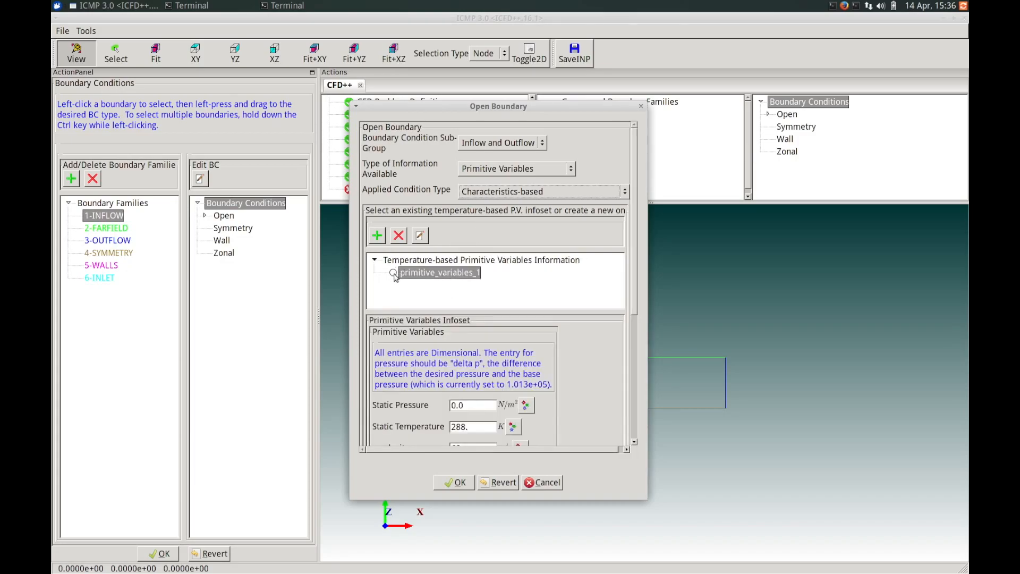
left_click(393, 273)
left_click_drag(636, 287, 637, 380)
key("Tab")
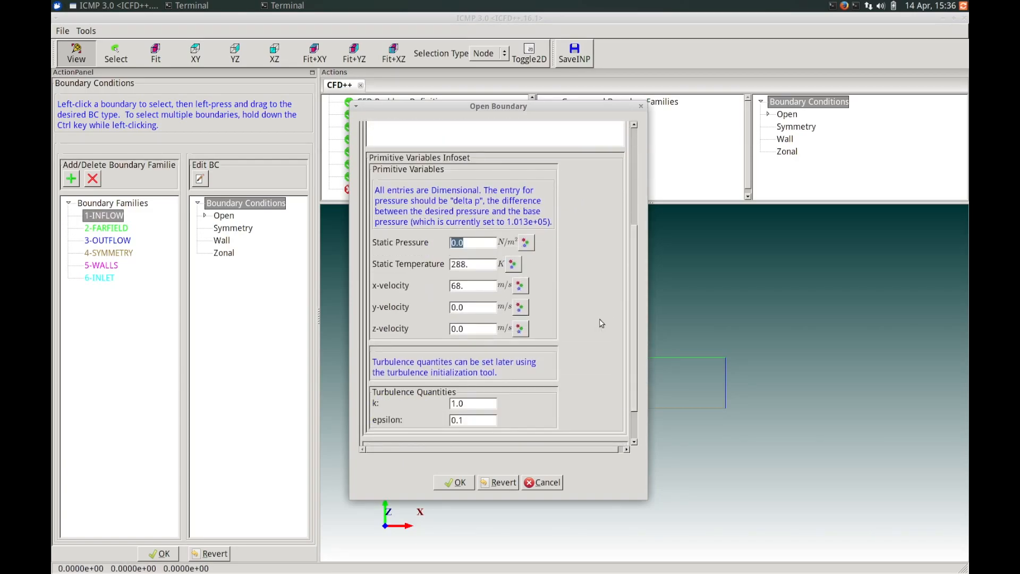
left_click(458, 482)
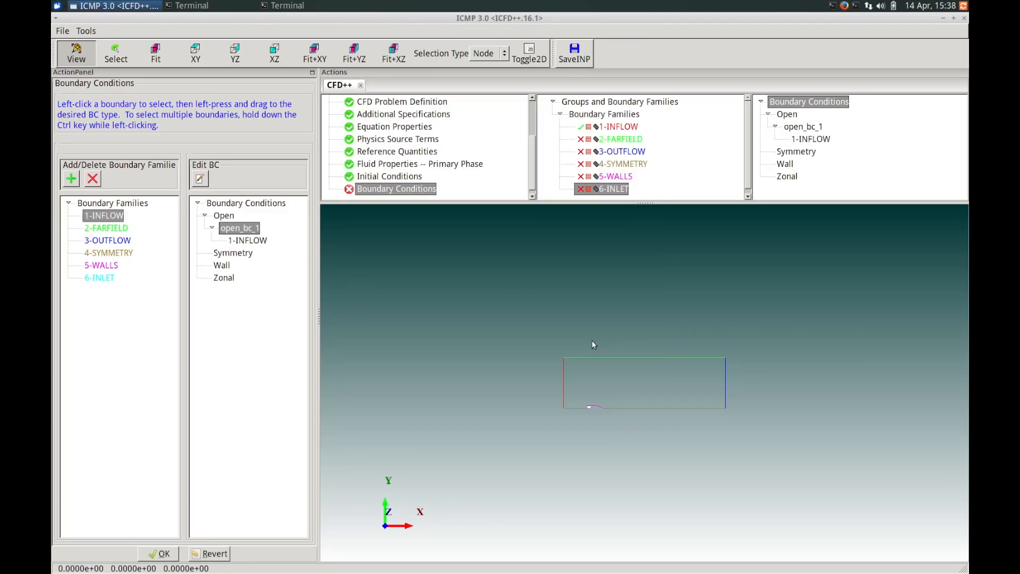
Check the inflow boundary in the model and assign 2-FARFIELD to the same open boundary condition as 1-INFLOW
right_click_drag(616, 377, 609, 295)
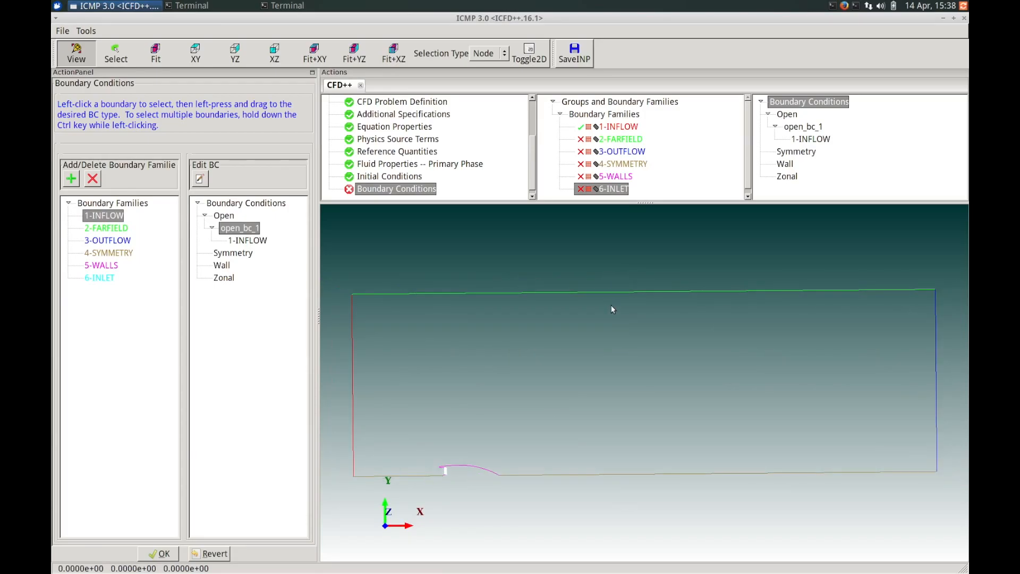
left_click(620, 130)
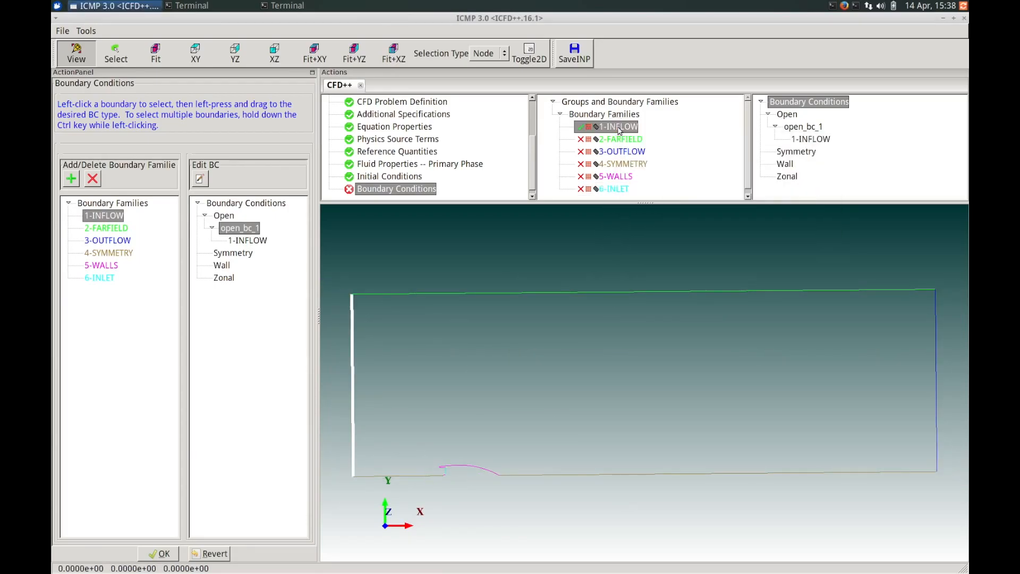
mouse_move(606, 130)
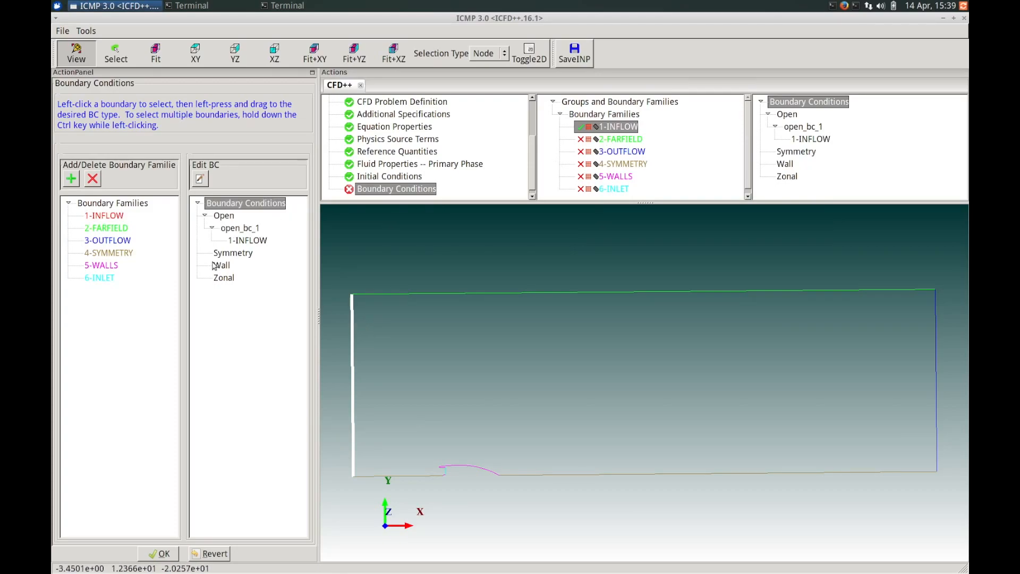
left_click(114, 228)
left_click_drag(122, 229, 240, 230)
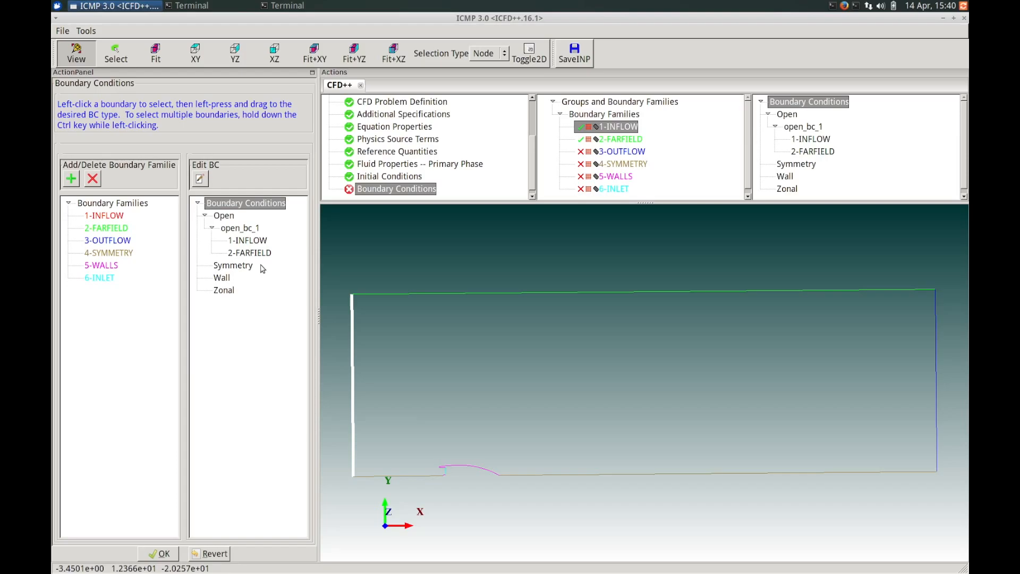
Assign 3-OUTFLOW to a new open boundary condition set to Outflow Only with Pressure information and Back Pressure Imposition
left_click_drag(122, 241, 220, 216)
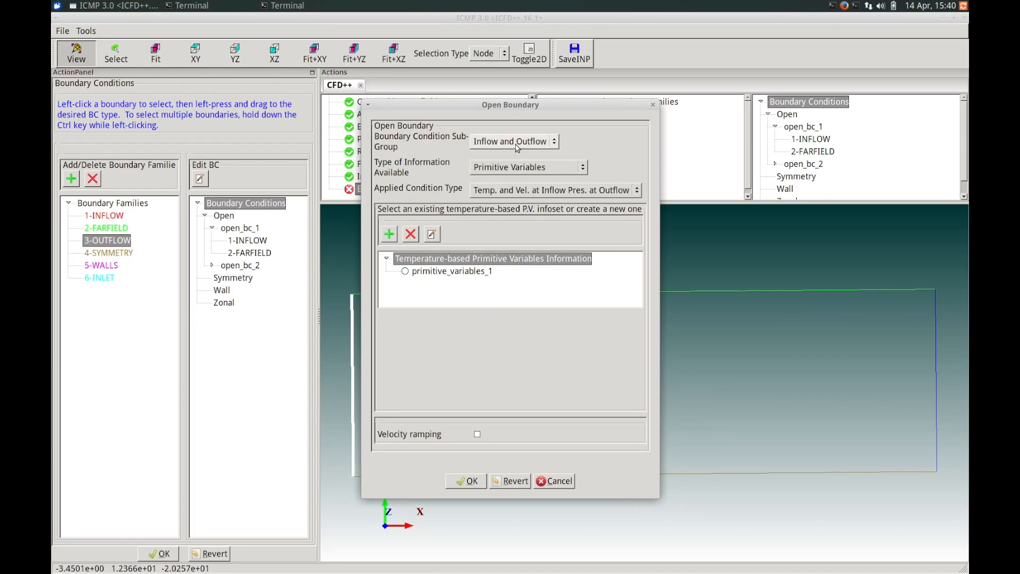
left_click(517, 143)
left_click(513, 164)
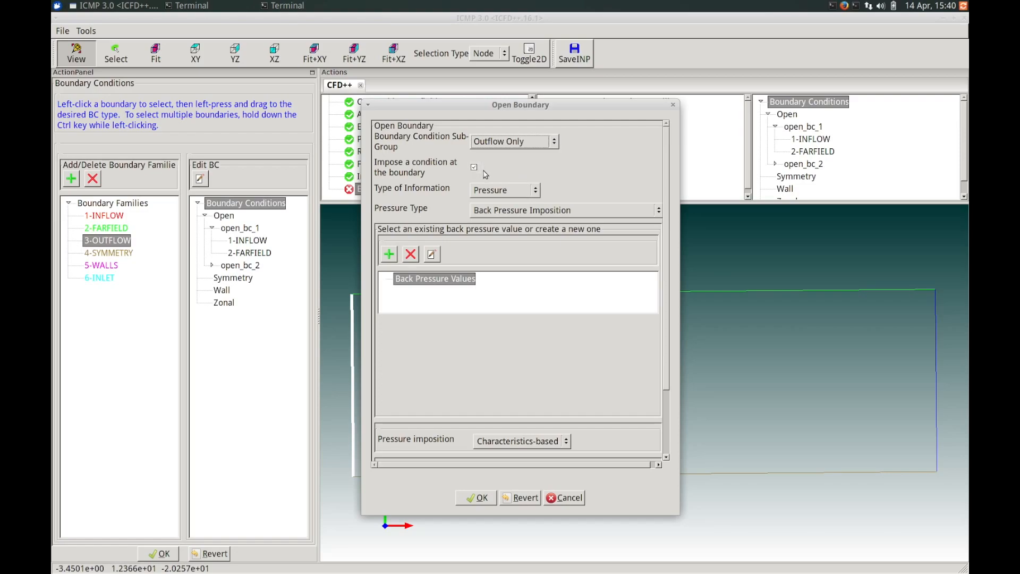
left_click(535, 193)
left_click(534, 193)
left_click(517, 195)
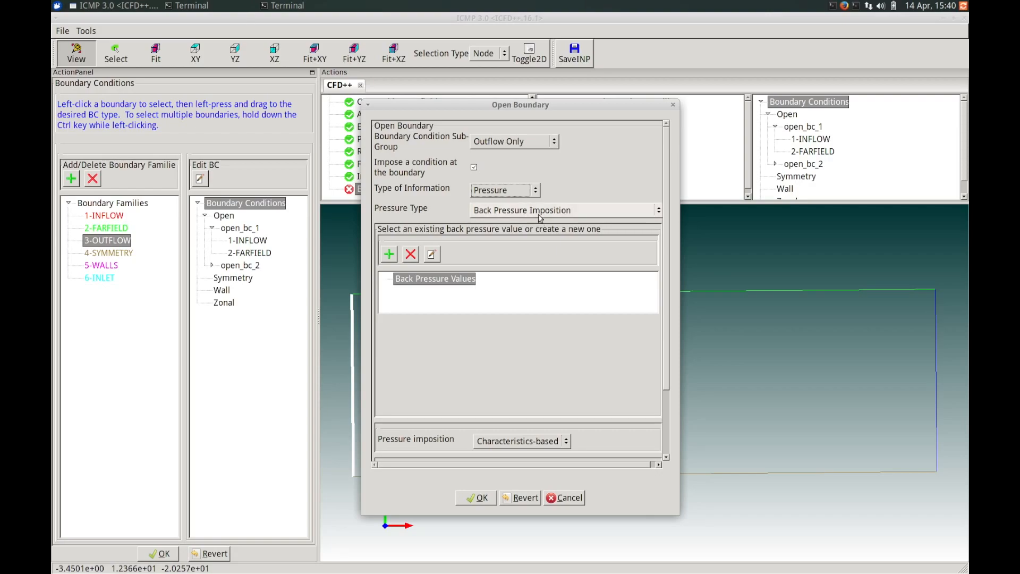
left_click(538, 216)
left_click(536, 212)
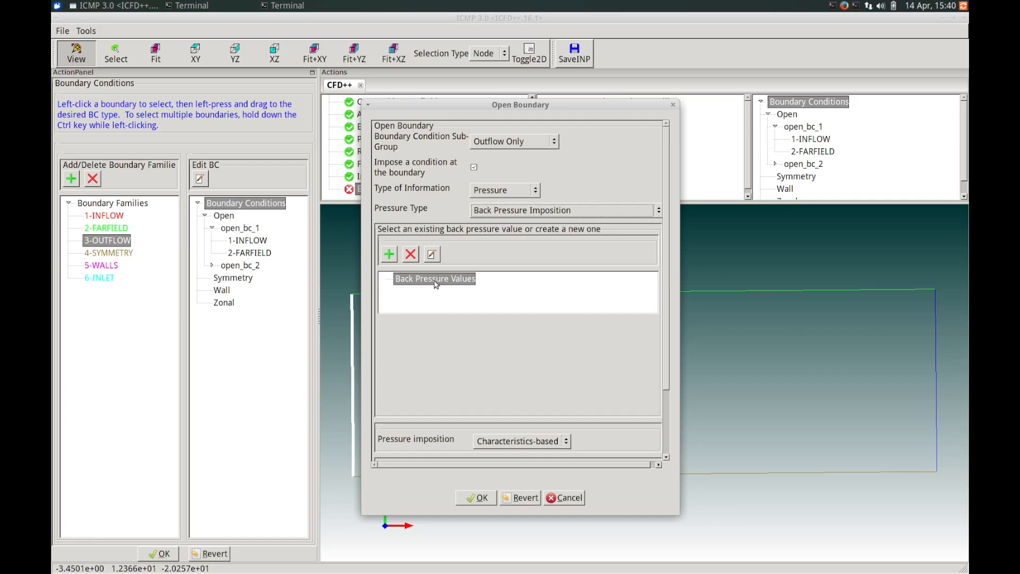
Create a back pressure value of 0.0 N/m² for the outflow, keep Characteristics-based imposition and accept the boundary condition
left_click(390, 255)
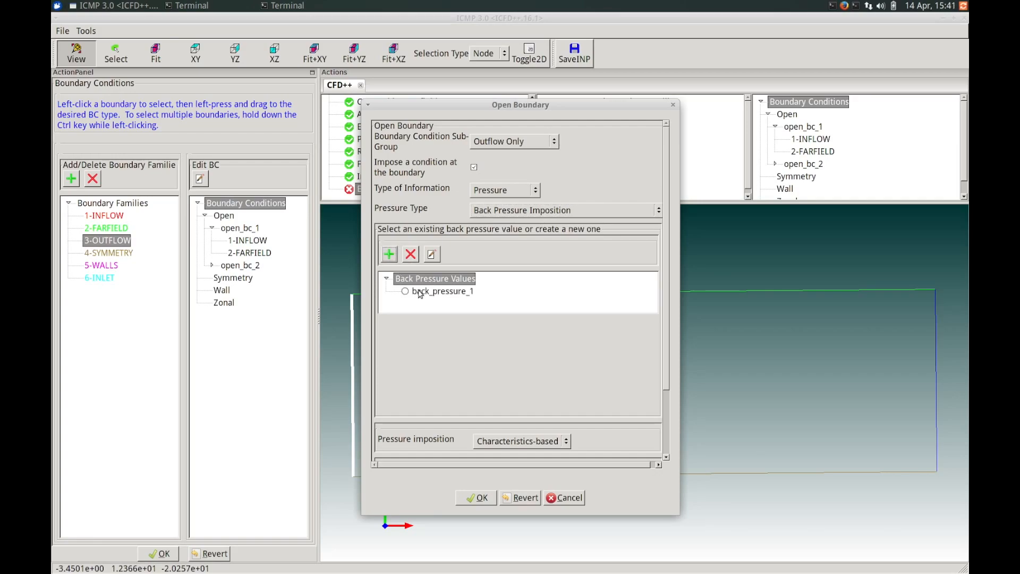
left_click(419, 292)
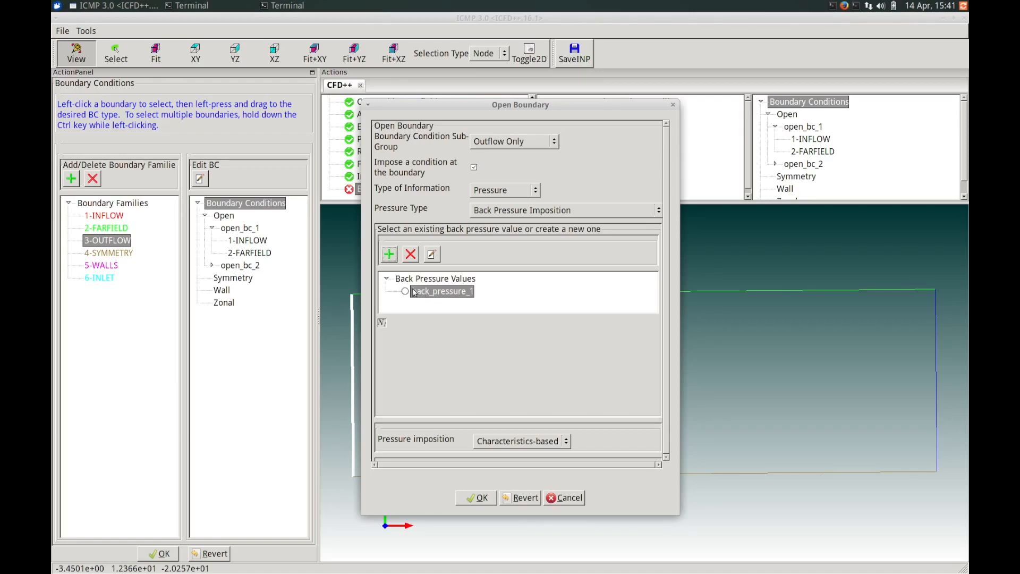
left_click(405, 292)
double_click(460, 338)
type("0.0")
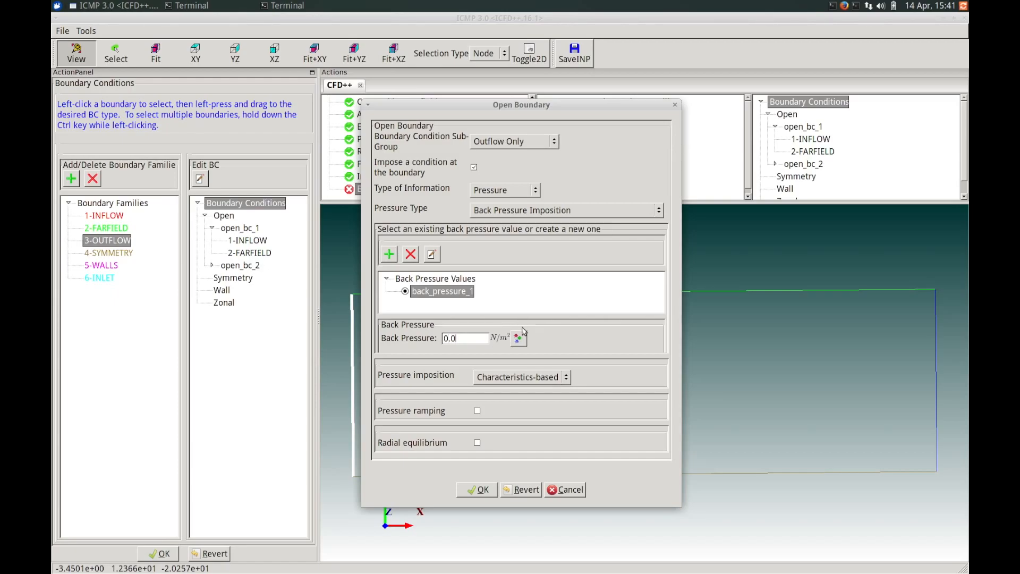
left_click(567, 378)
left_click(560, 378)
left_click(490, 492)
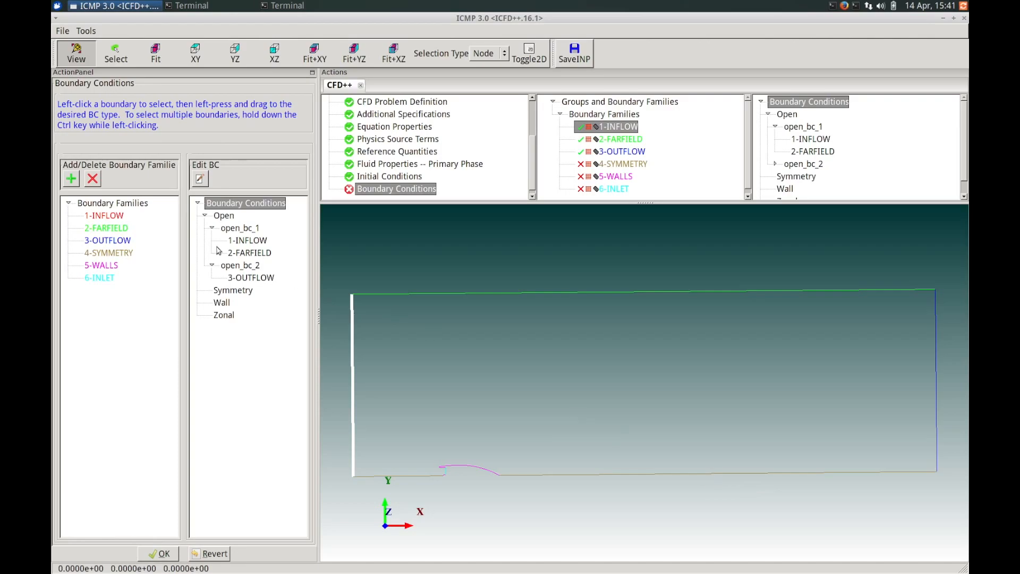
Assign 4-SYMMETRY to a new symmetry boundary condition, keep the symmetry type as Symmetry and accept it
left_click(125, 253)
left_click_drag(125, 252, 205, 292)
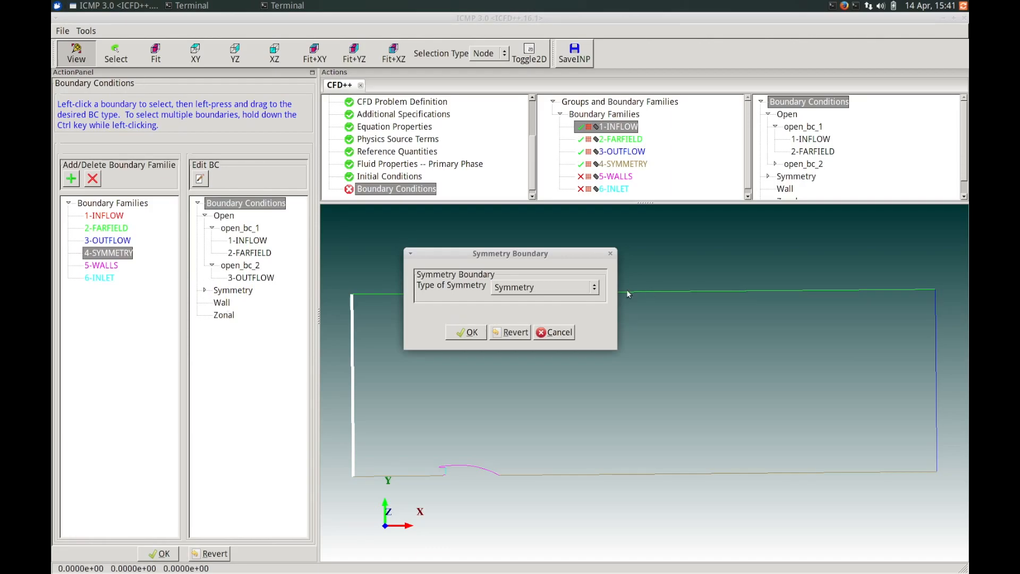
left_click(595, 290)
left_click(568, 292)
left_click(467, 334)
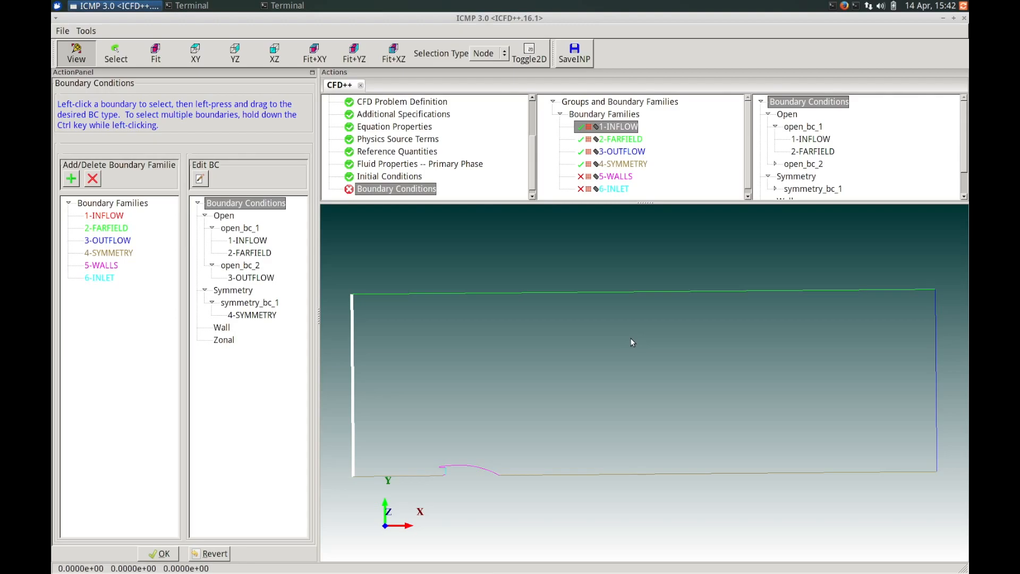
Assign 5-WALLS to a new viscous wall boundary condition and set its wall integration to Wall Function
left_click(118, 267)
left_click(89, 274)
left_click(92, 263)
left_click_drag(93, 267, 218, 329)
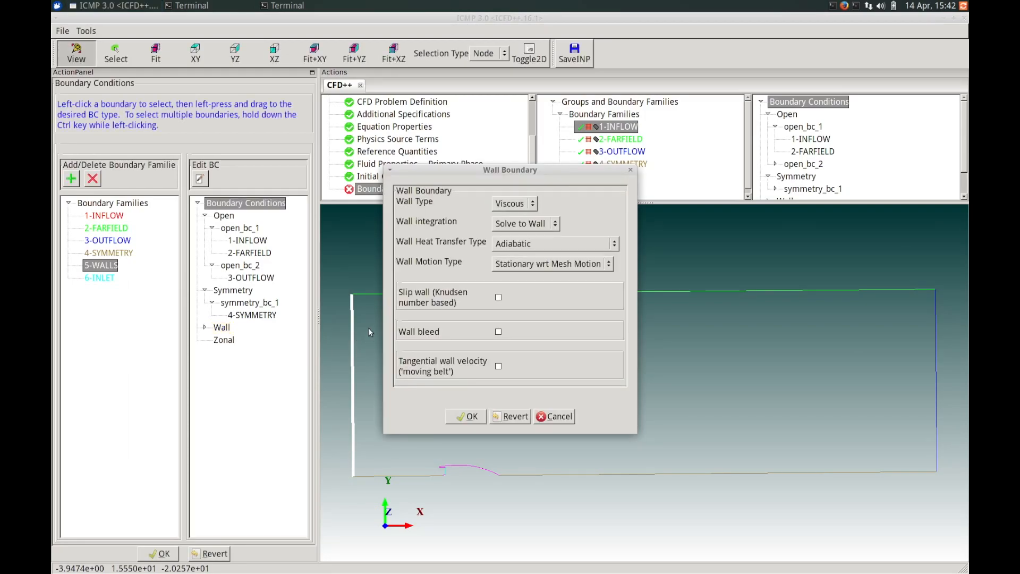
left_click(554, 224)
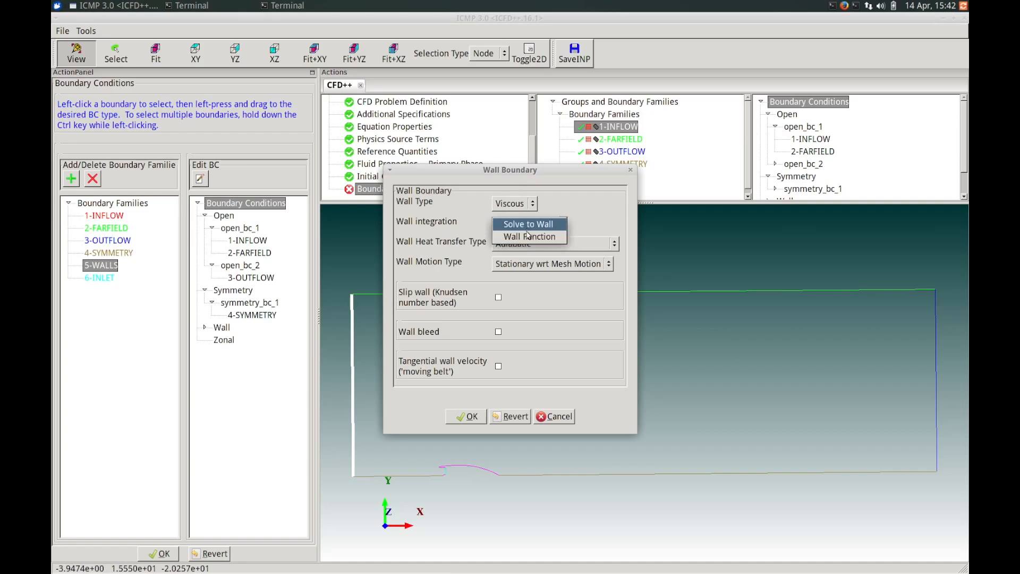
left_click(570, 224)
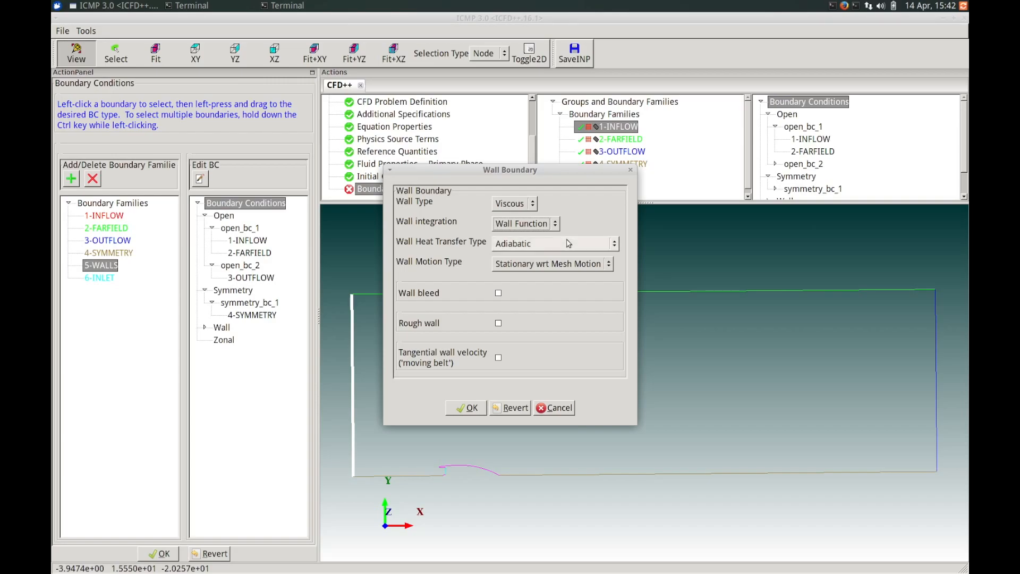
Keep the wall Adiabatic and Stationary wrt Mesh Motion, accept the boundary condition and save the setup to mcfd.inp
left_click(569, 244)
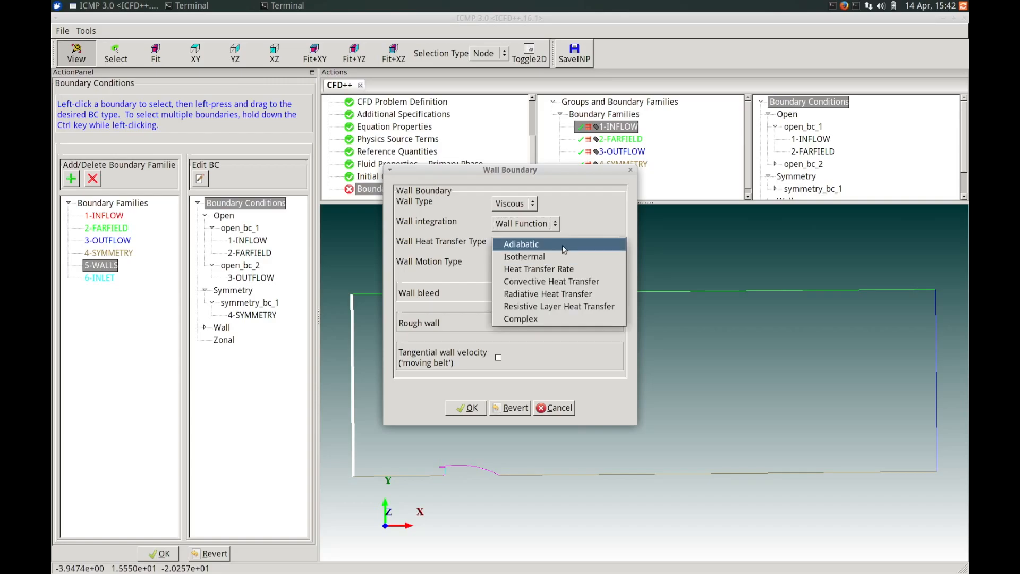
left_click(566, 247)
left_click(608, 266)
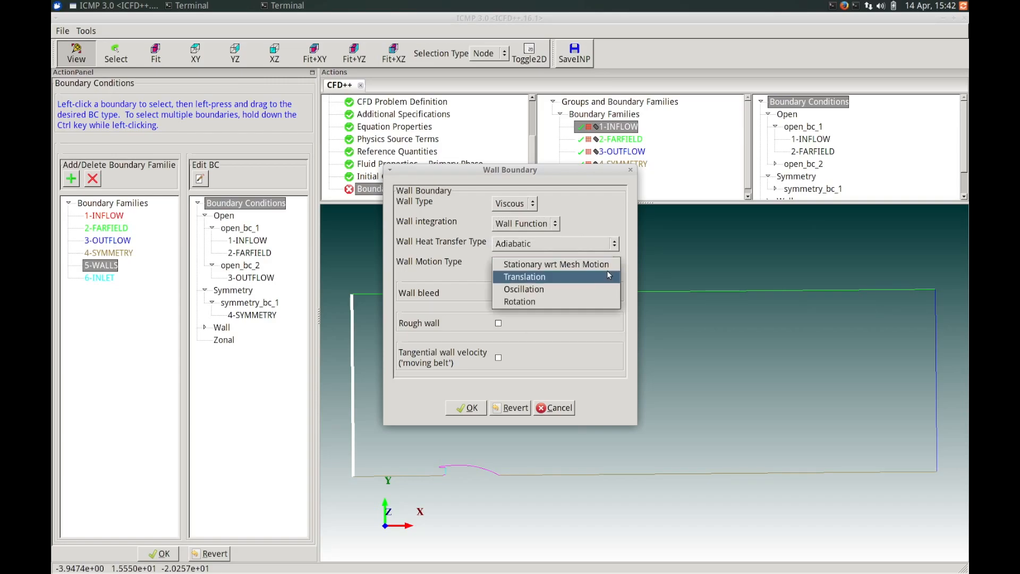
left_click(606, 267)
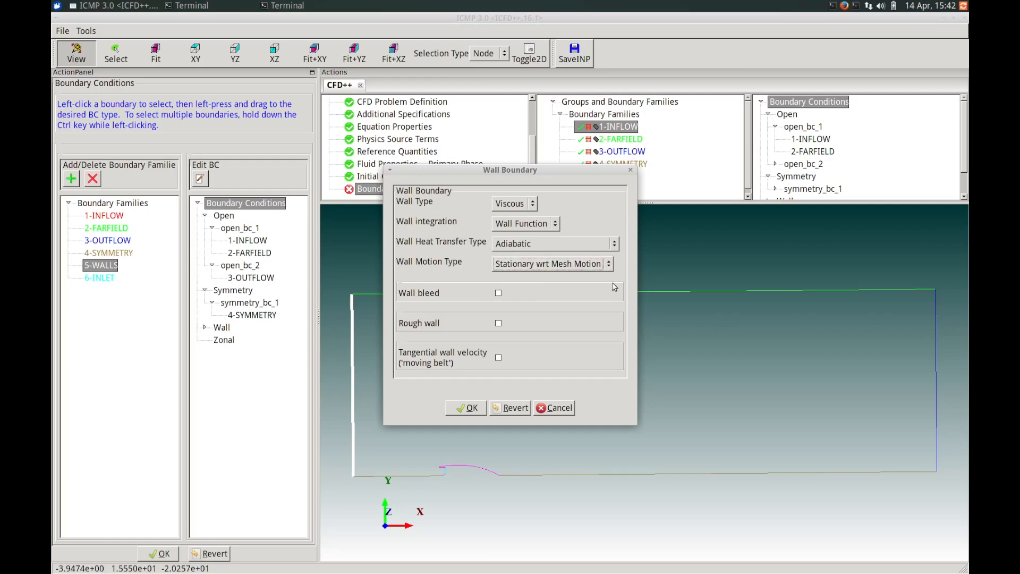
left_click(466, 408)
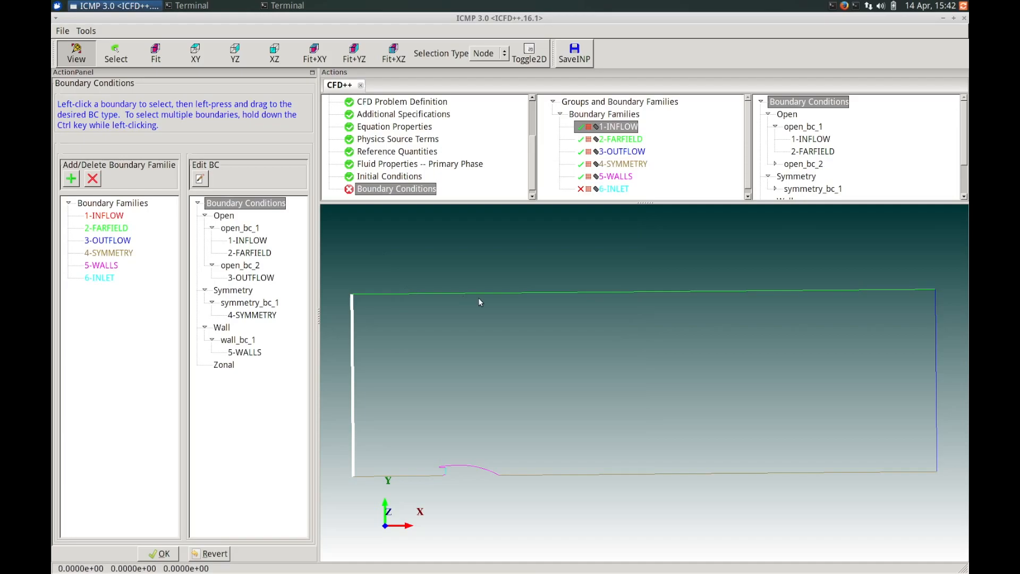
left_click(64, 31)
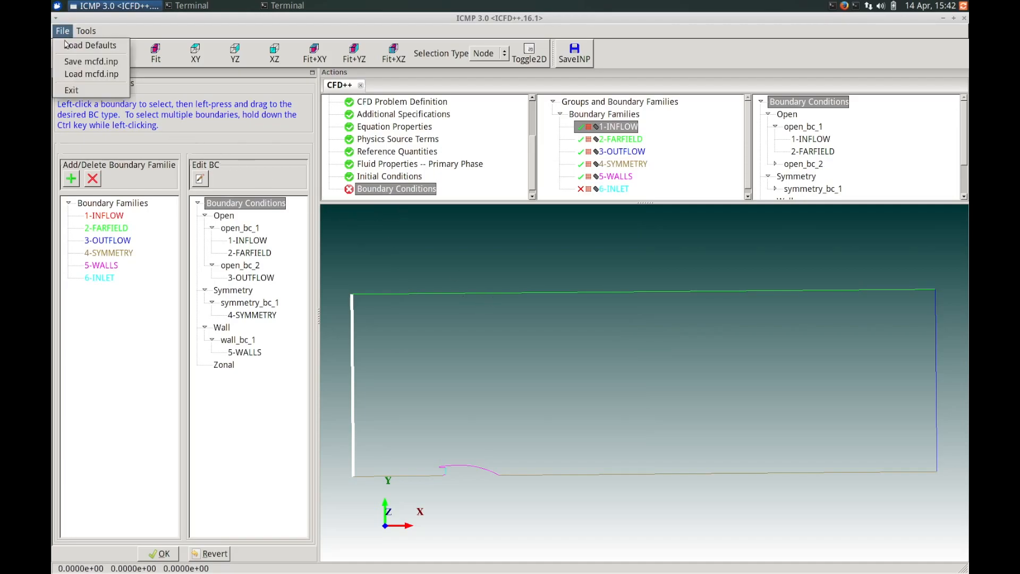
left_click(90, 61)
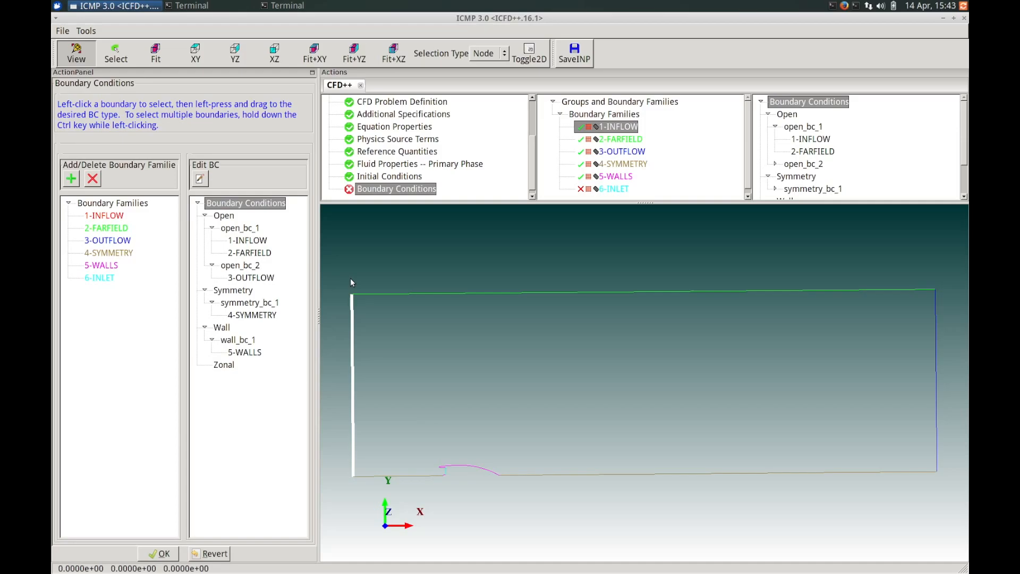
Assign 6-INLET to a new open boundary condition set to Outflow Only with Pressure as the type of information
left_click(101, 277)
left_click_drag(107, 282, 224, 216)
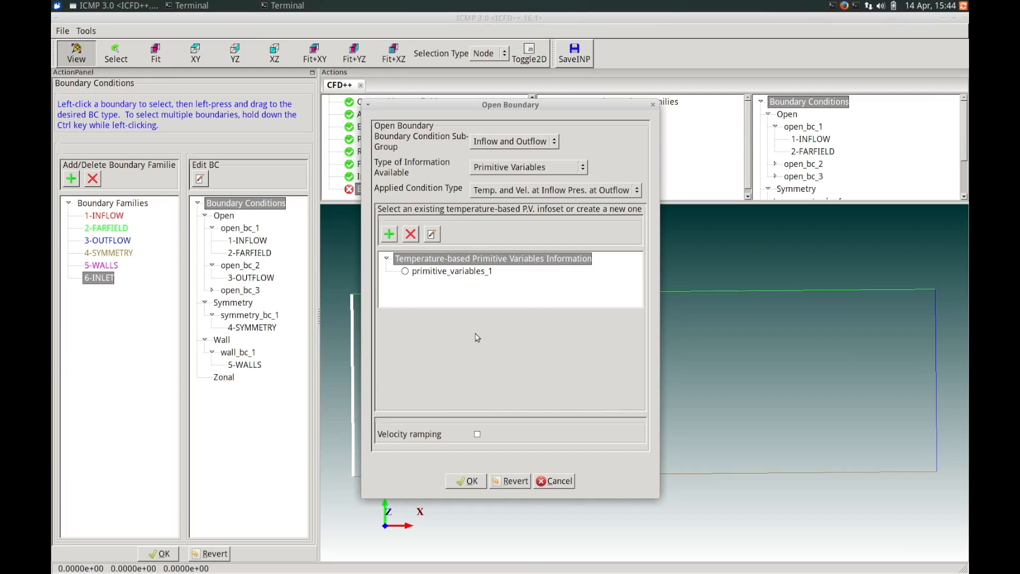
left_click(555, 146)
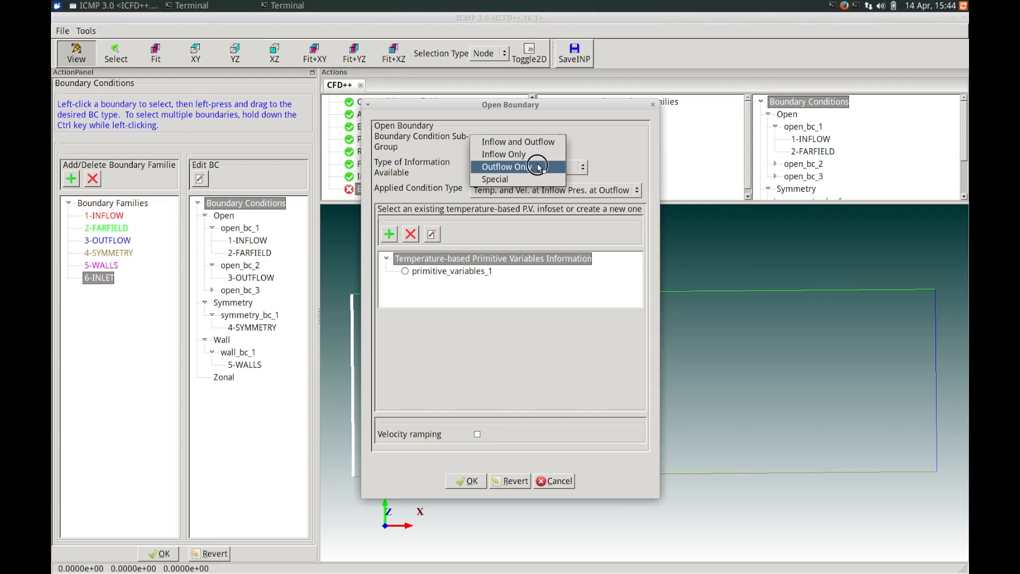
left_click(540, 169)
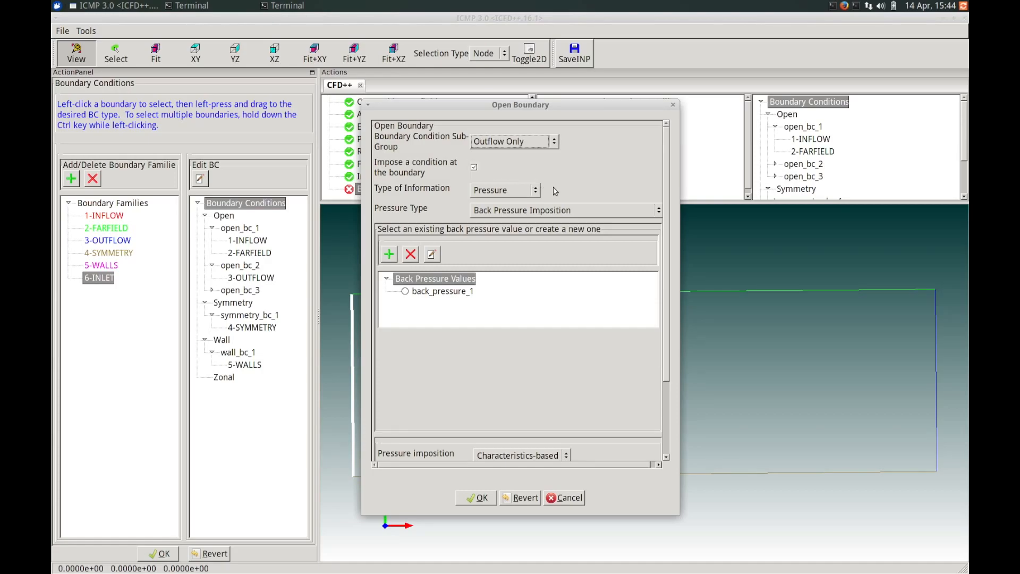
left_click(537, 193)
left_click(522, 193)
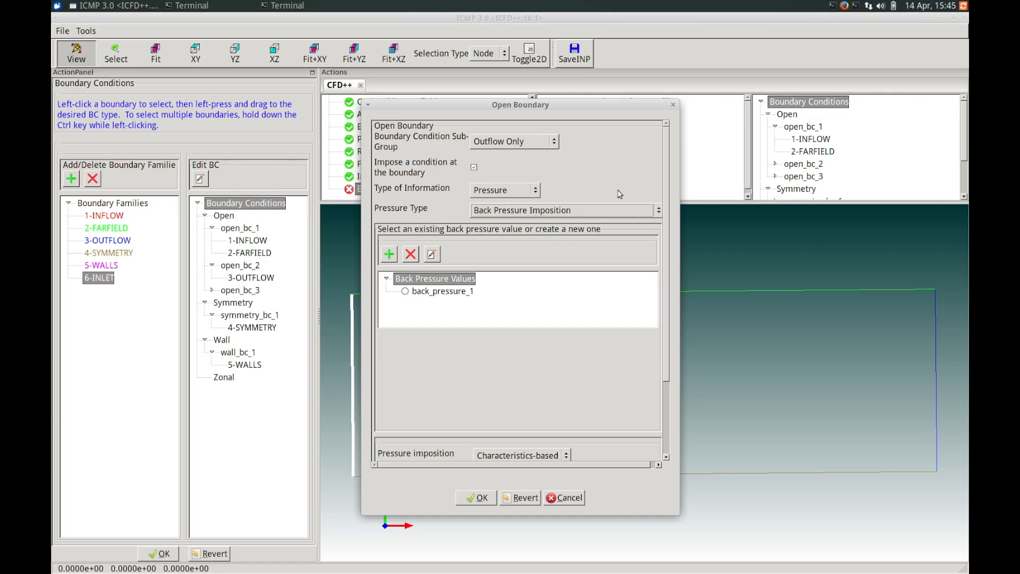
Set the inlet's pressure type to Adjust Back Pressure to Match Mass Flow Rate and create and activate a new mass flow rate outflow infoset
left_click(649, 213)
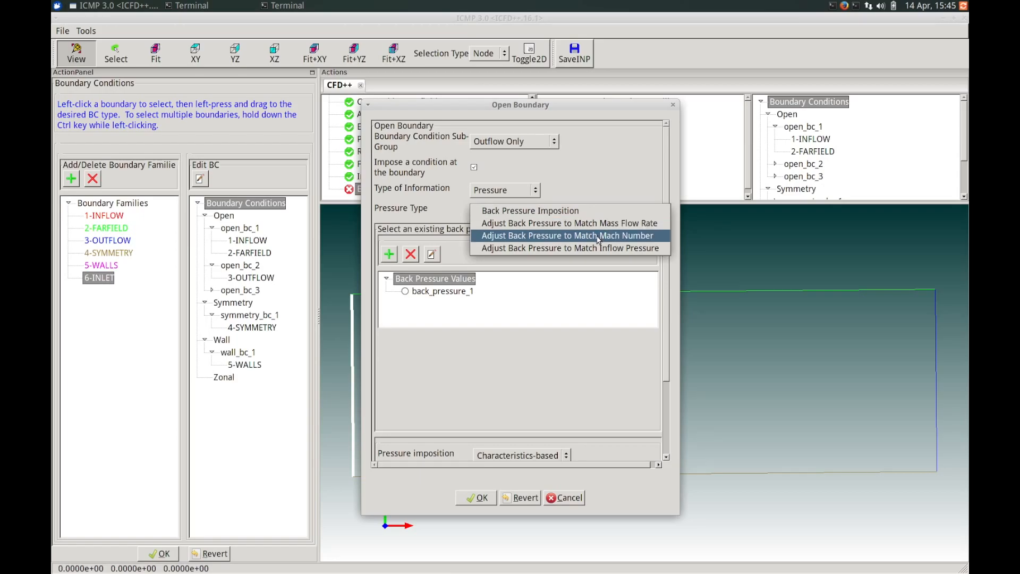
left_click(584, 211)
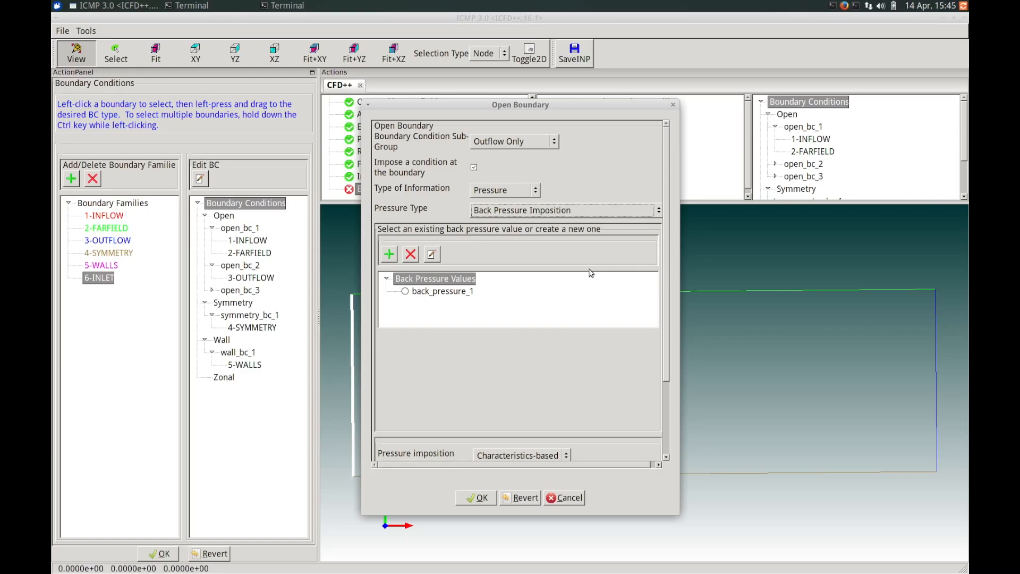
left_click(587, 211)
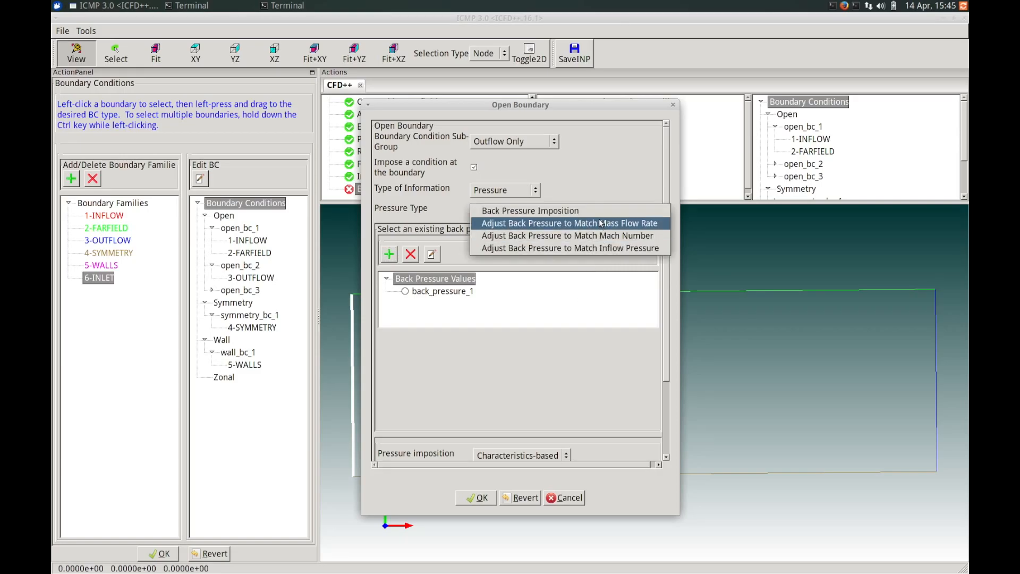
left_click(602, 223)
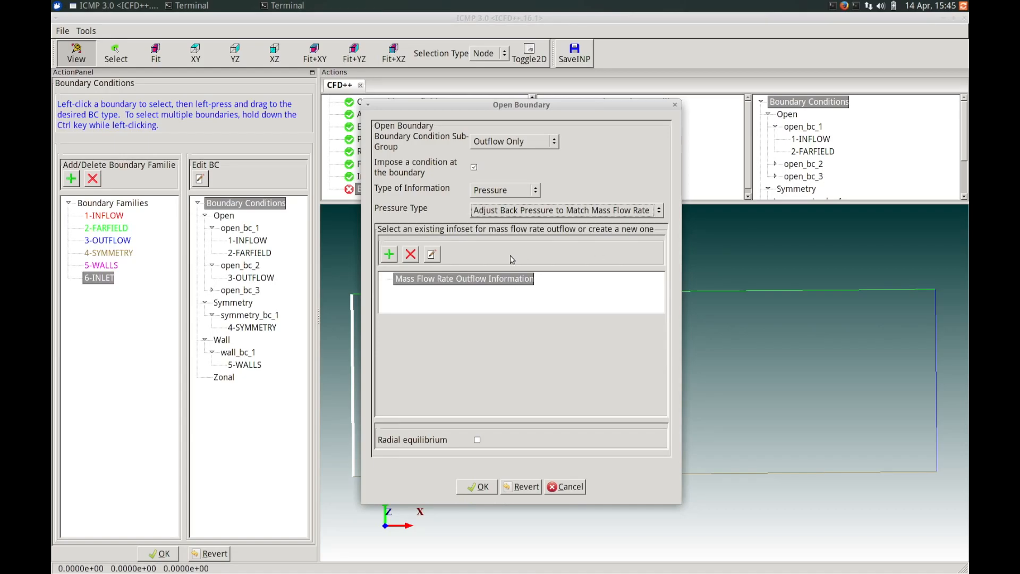
left_click(390, 255)
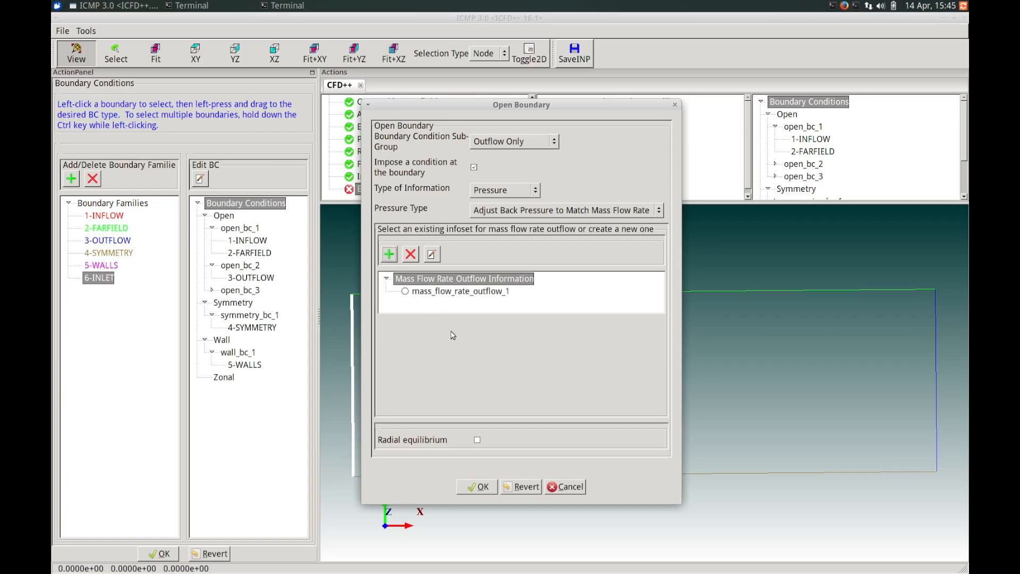
left_click(441, 292)
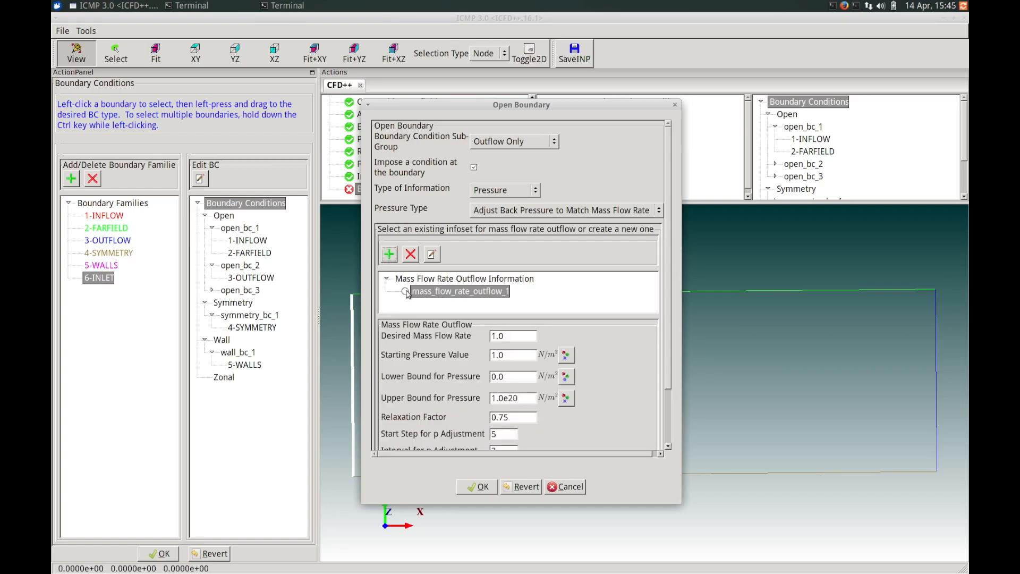
left_click(406, 291)
Set the desired mass flow rate to 180, starting pressure 0.0, pressure bounds -20000 and 20000 N/m², and accept the boundary condition
left_click_drag(519, 337, 469, 332)
type("1")
left_click_drag(519, 355, 470, 351)
type("0")
key("Tab")
type("-20000")
key("Tab")
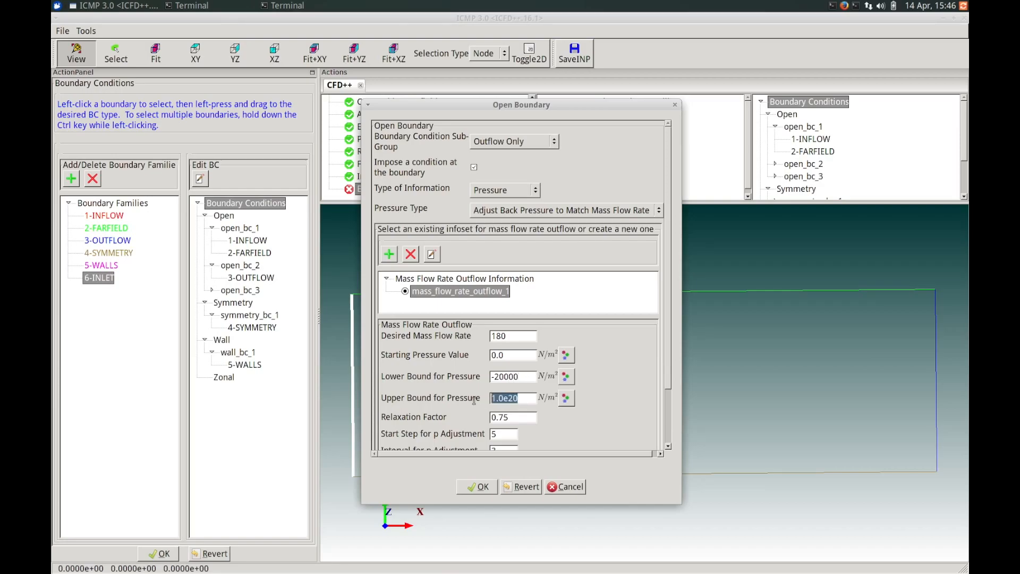
type("20000")
left_click_drag(669, 364, 677, 417)
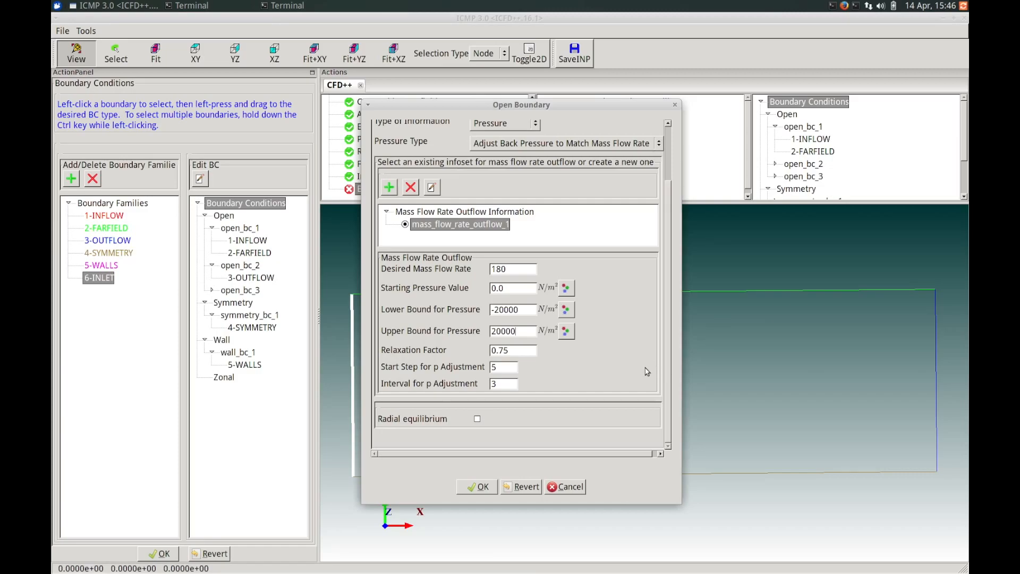
double_click(505, 383)
left_click(486, 490)
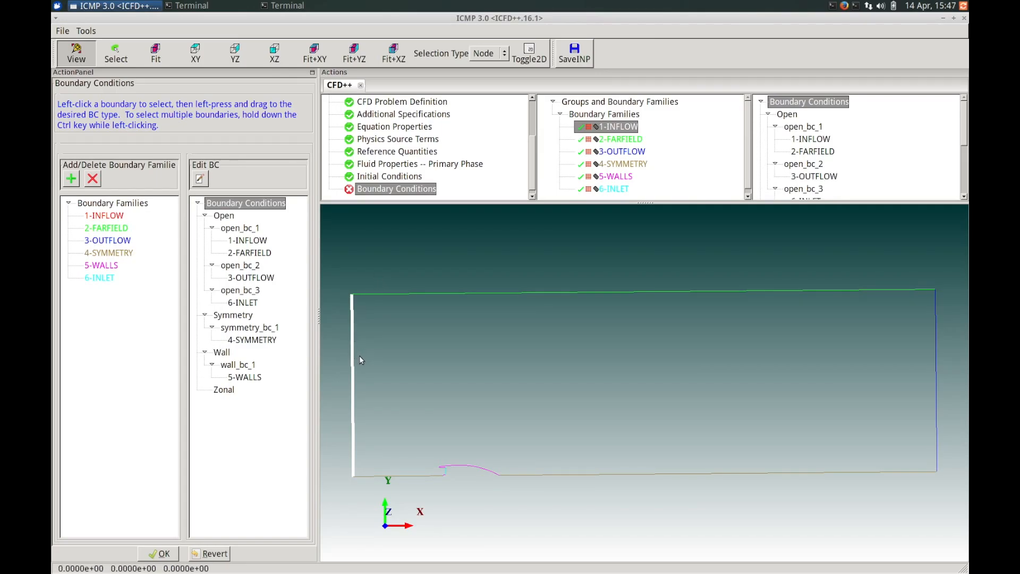
Edit the 6-INLET boundary condition to Adjust Back Pressure to Match Mach Number, and create and activate a new Mach number outflow infoset
left_click(250, 291)
left_click(201, 179)
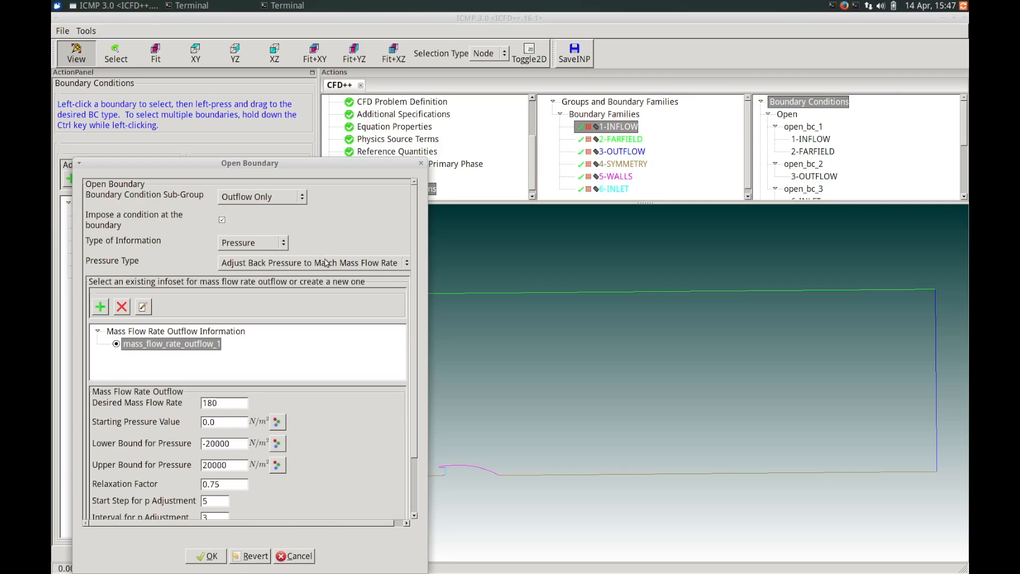
left_click(378, 264)
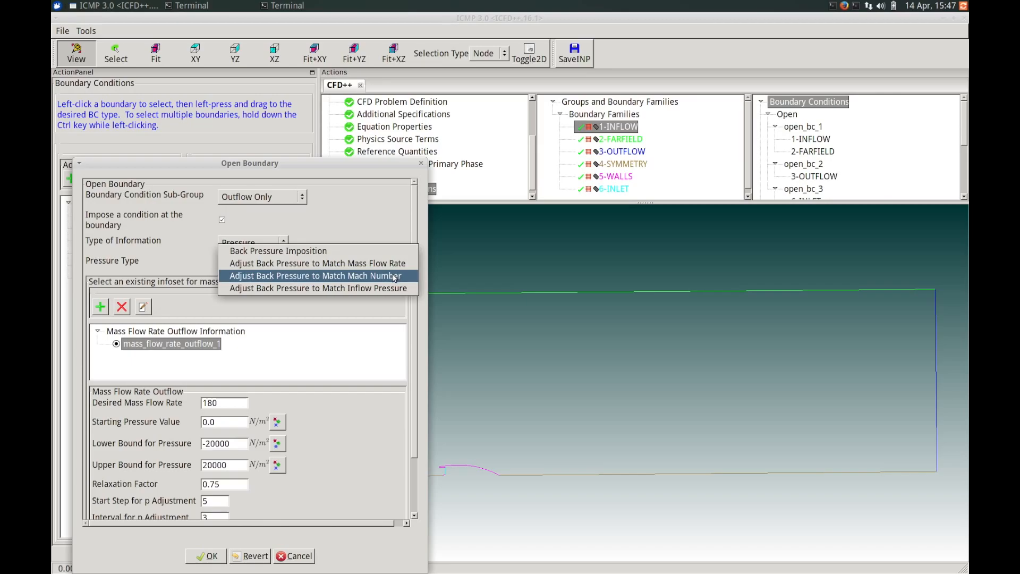
left_click(395, 276)
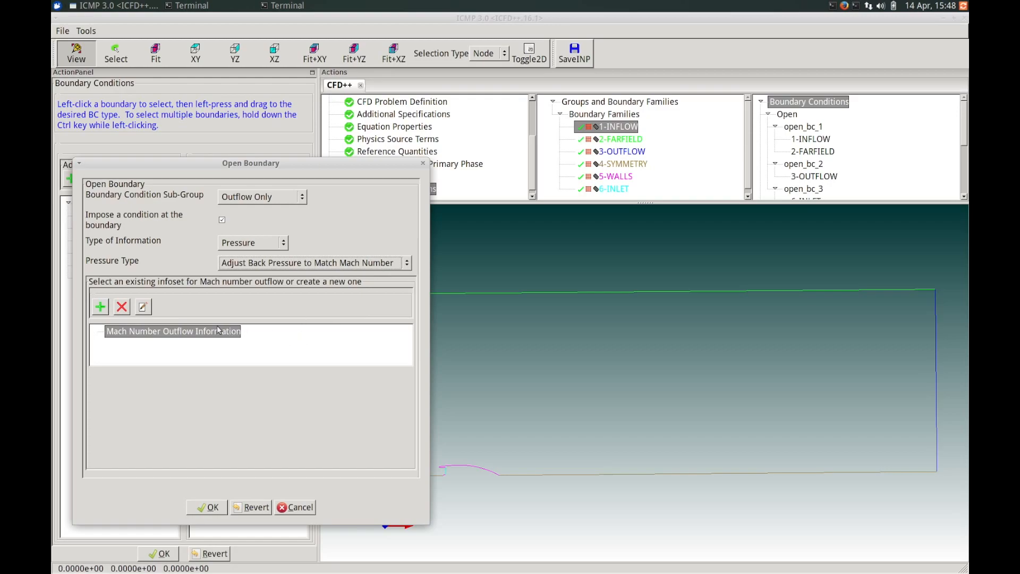
left_click(101, 307)
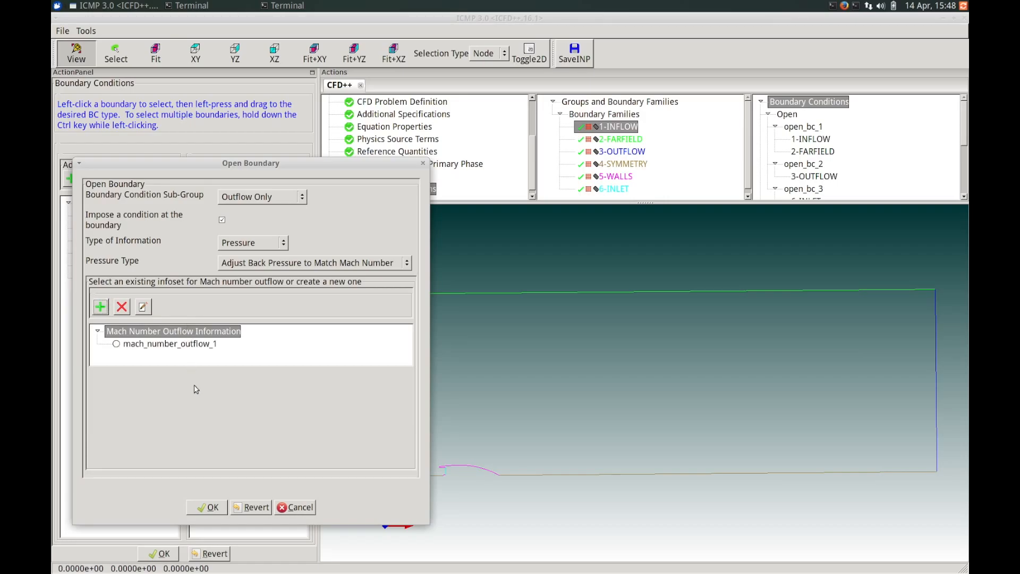
left_click(147, 346)
left_click(117, 344)
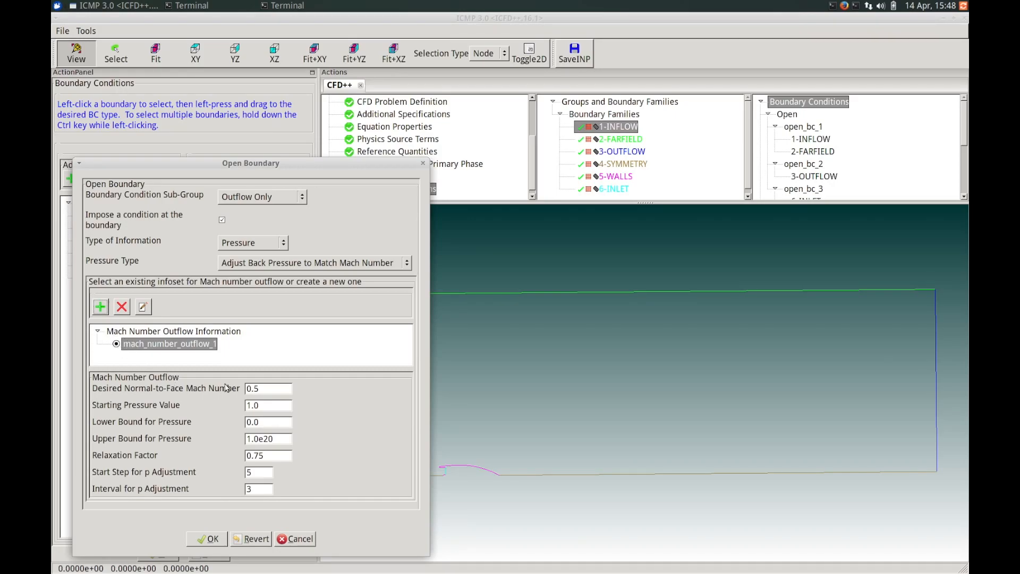
Set the desired normal-to-face Mach number to ,485, starting pressure 0 and pressure bounds -20000 and 20000, and accept the boundary condition
left_click_drag(279, 388, 224, 382)
type(",485")
double_click(271, 406)
type("0")
double_click(269, 421)
type("-20000")
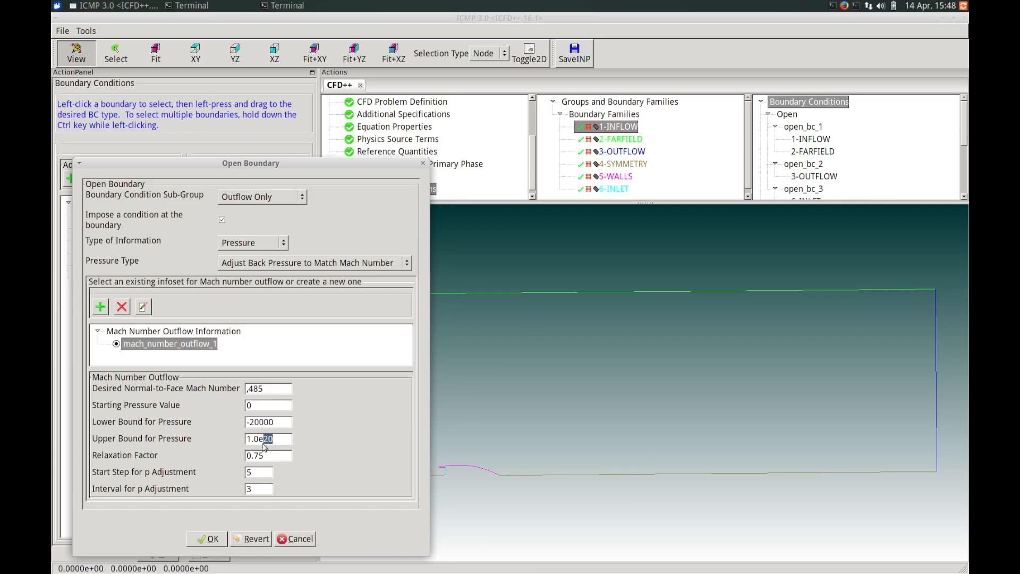
key("Tab")
type("20000")
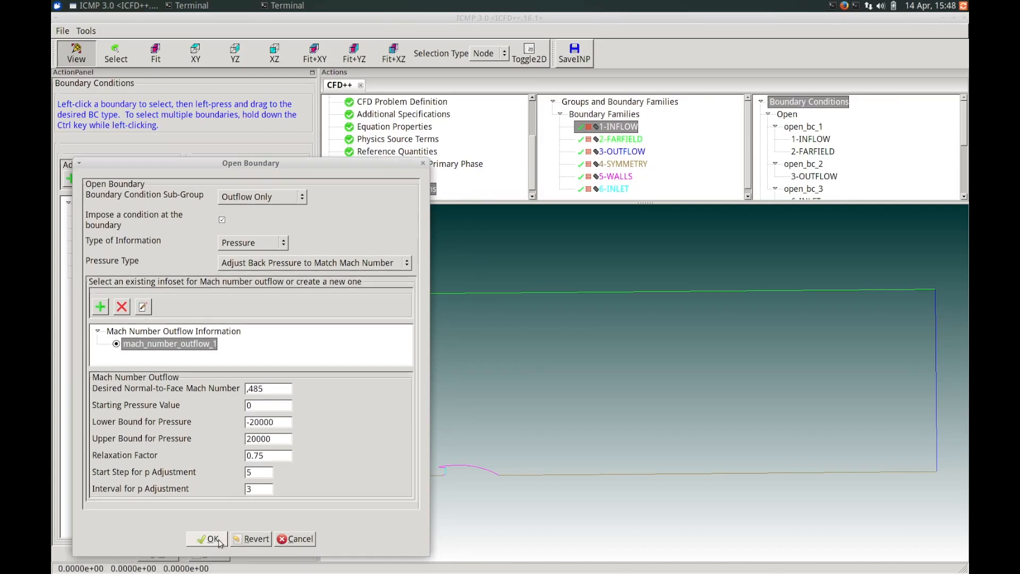
left_click(211, 539)
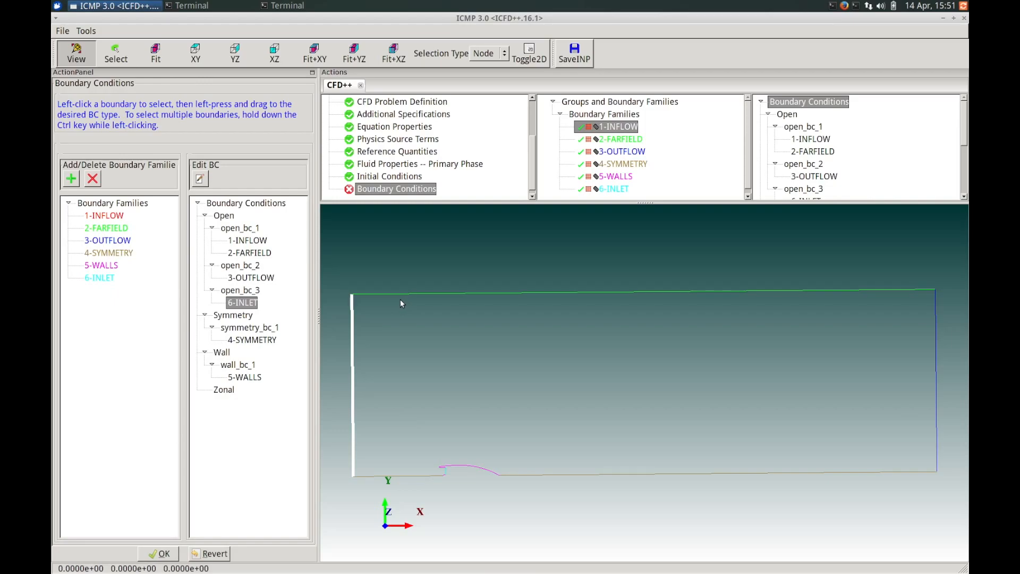
Edit the 6-INLET boundary condition to use Back Pressure Imposition with a back pressure of -12800 N/m²
left_click(244, 290)
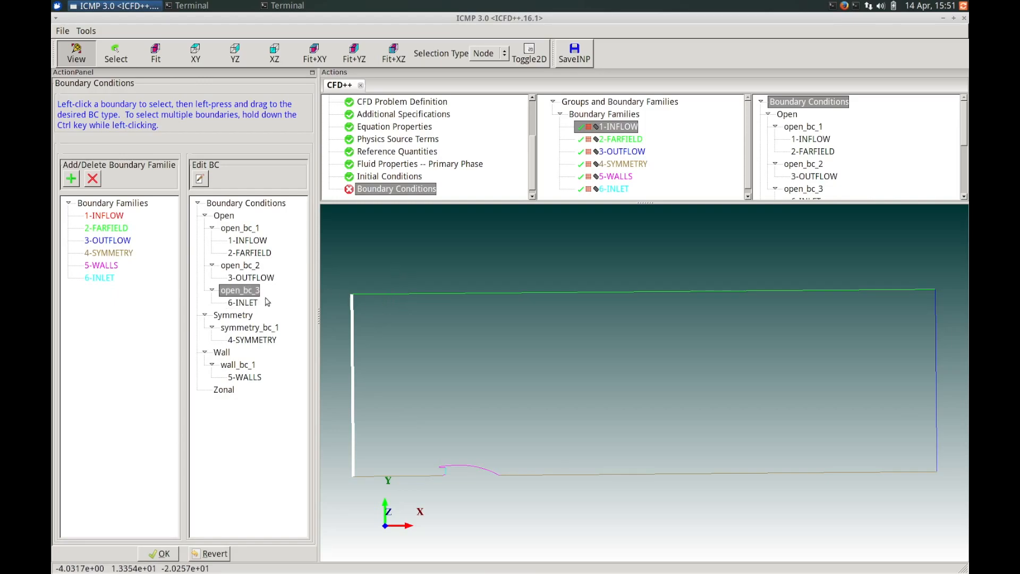
left_click(200, 179)
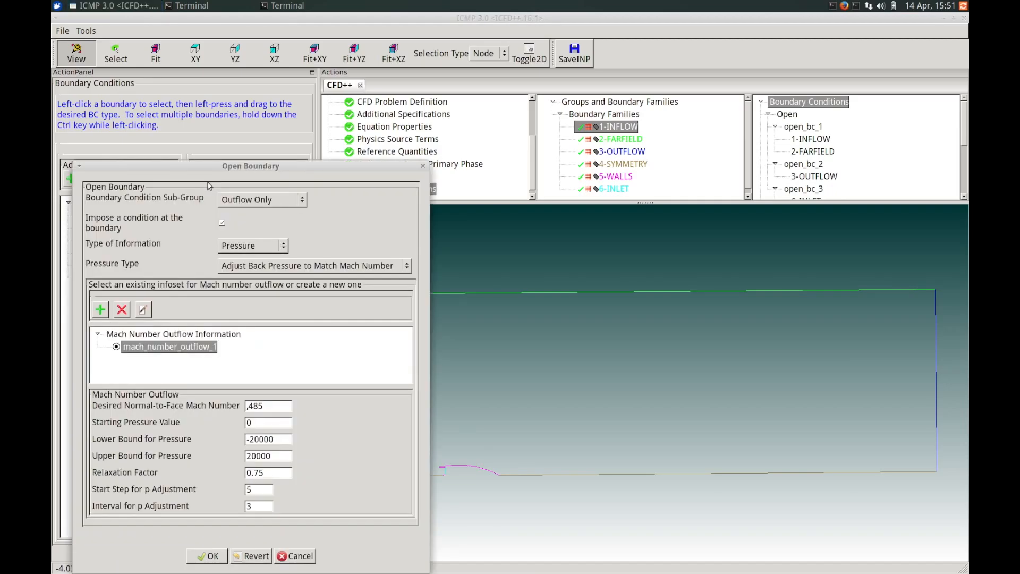
left_click(271, 267)
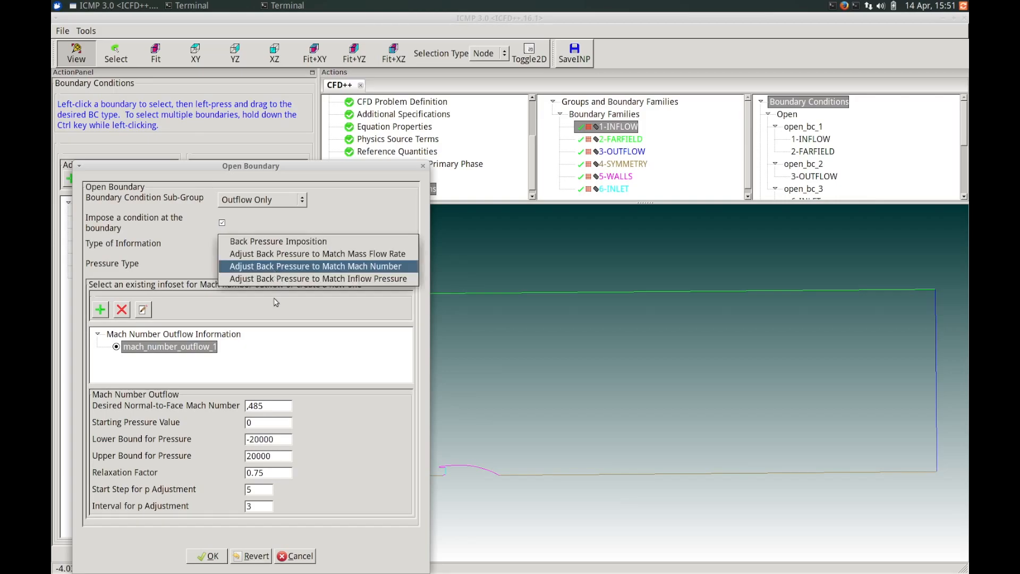
left_click(269, 242)
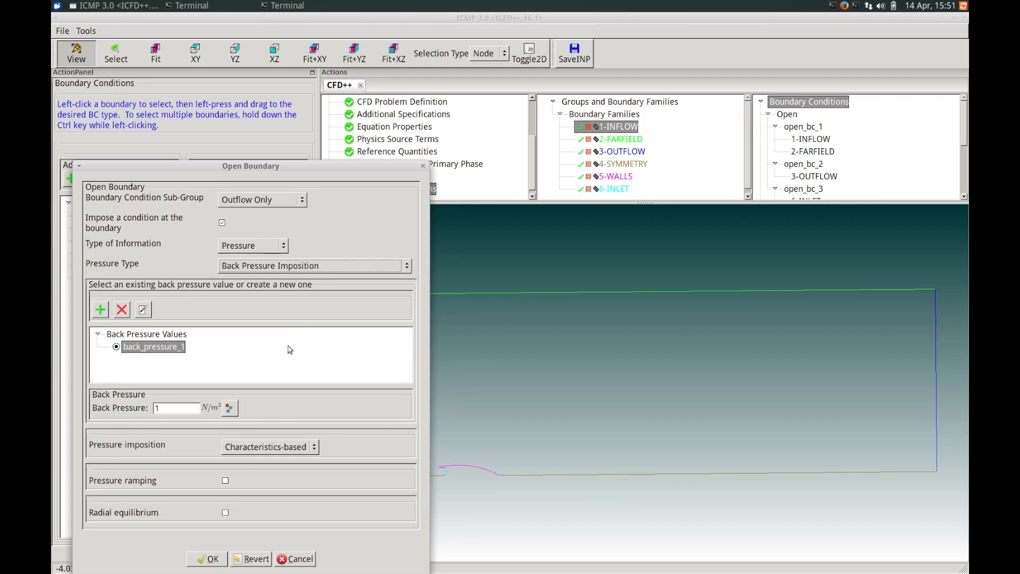
double_click(173, 411)
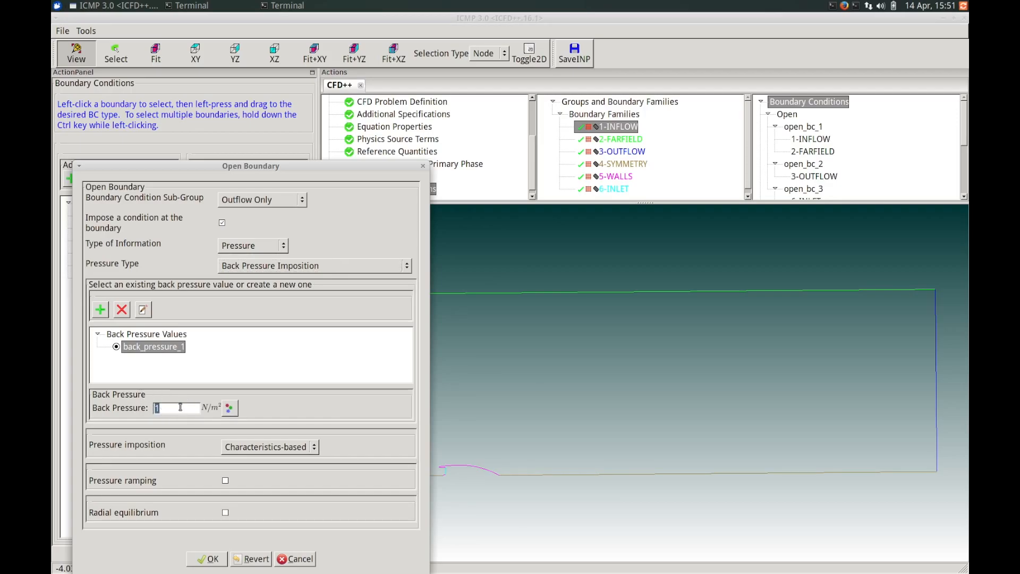
type("-12800")
left_click(186, 451)
Enable pressure ramping with a new active infoset, set its starting pressure to 0 N/m², and accept the boundary condition
left_click(225, 481)
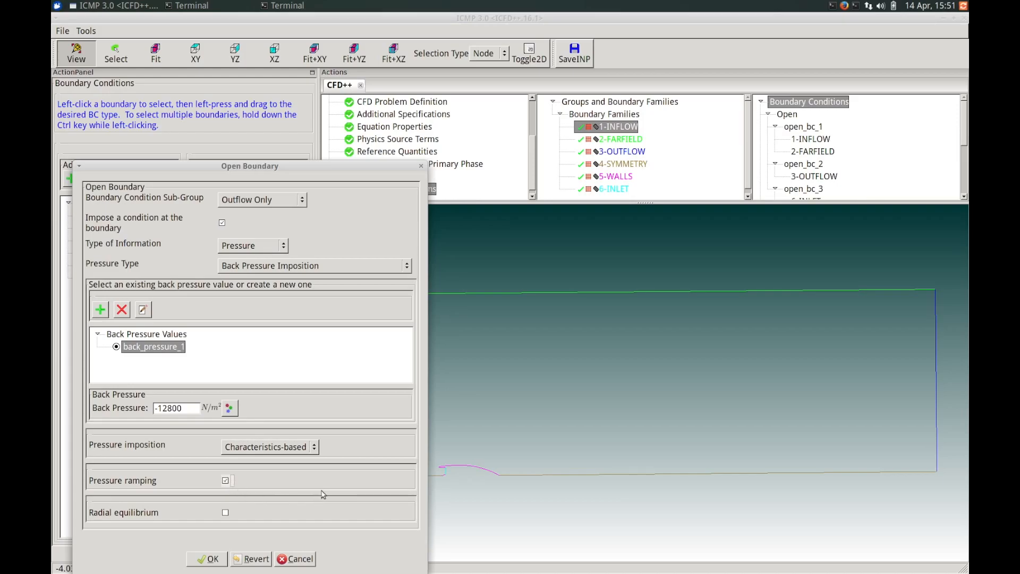
left_click(416, 436)
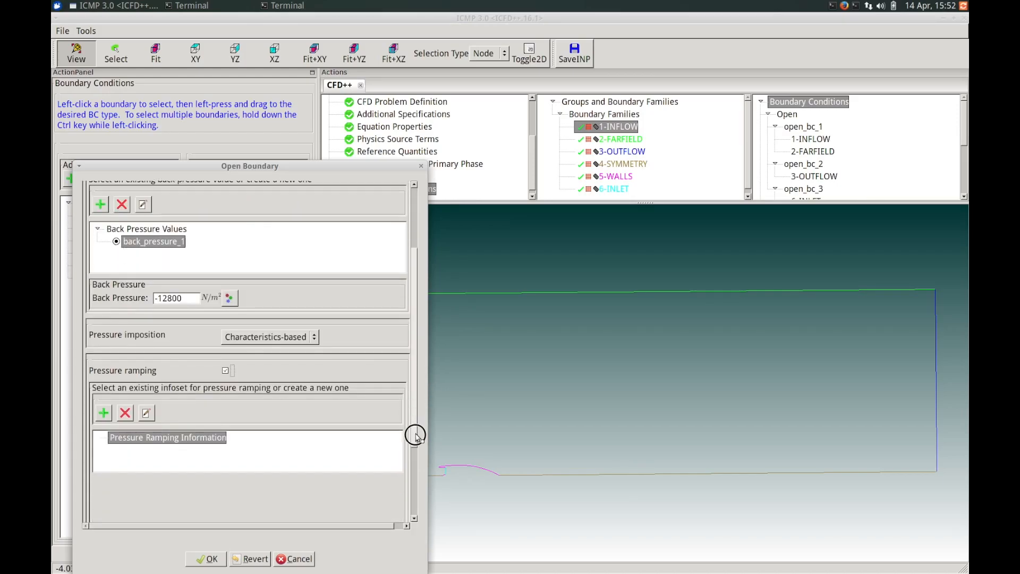
left_click(415, 446)
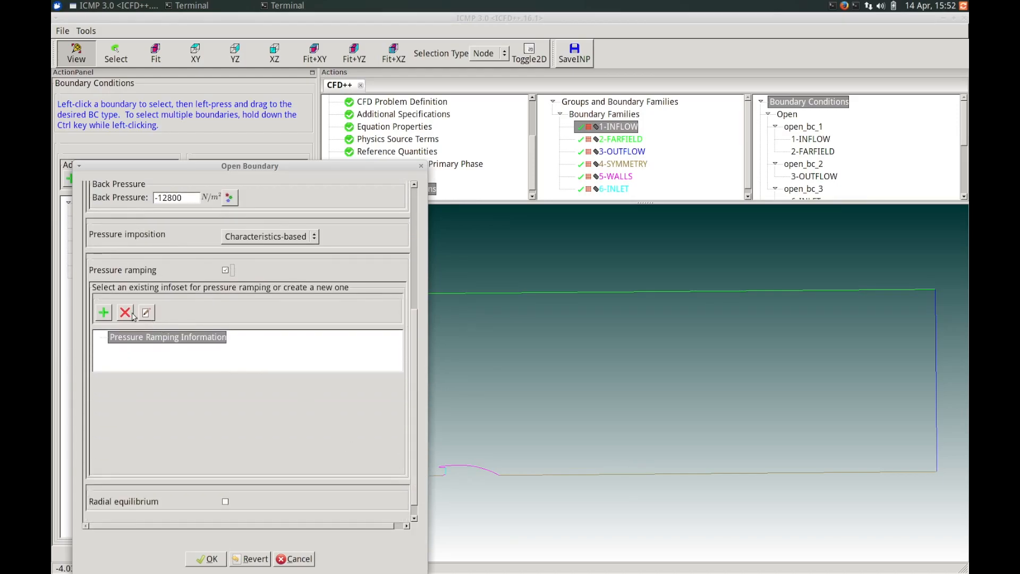
left_click(103, 312)
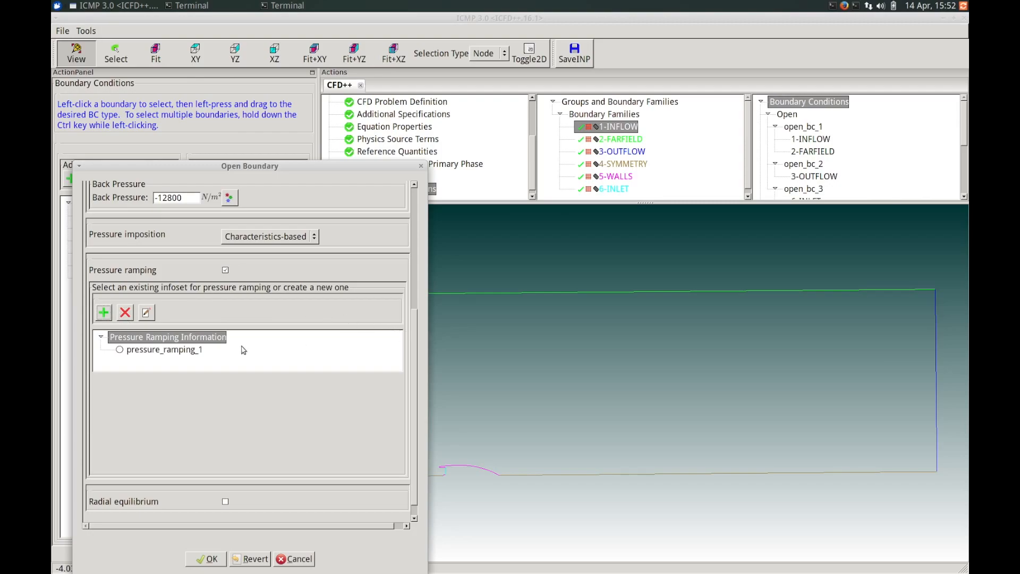
left_click(121, 350)
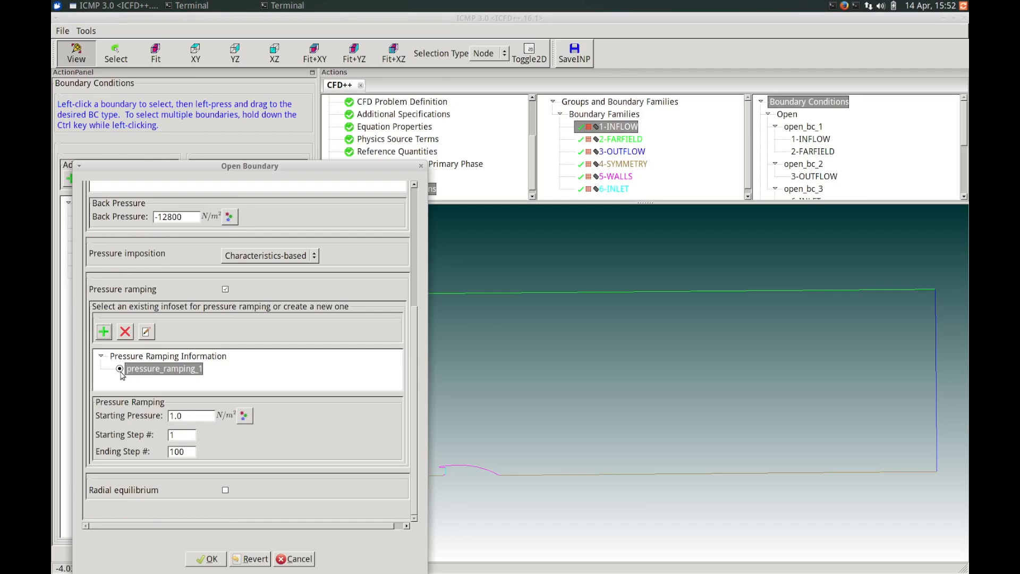
double_click(171, 416)
type("0")
left_click(416, 363)
left_click(215, 561)
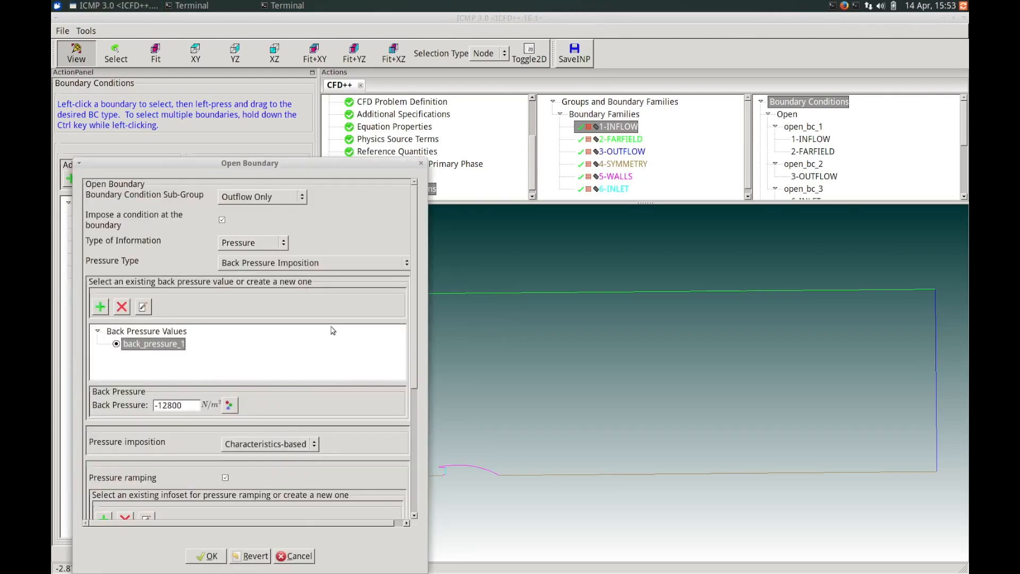
Set the inlet's pressure type back to Adjust Back Pressure to Match Mass Flow Rate and accept the boundary condition
left_click(322, 263)
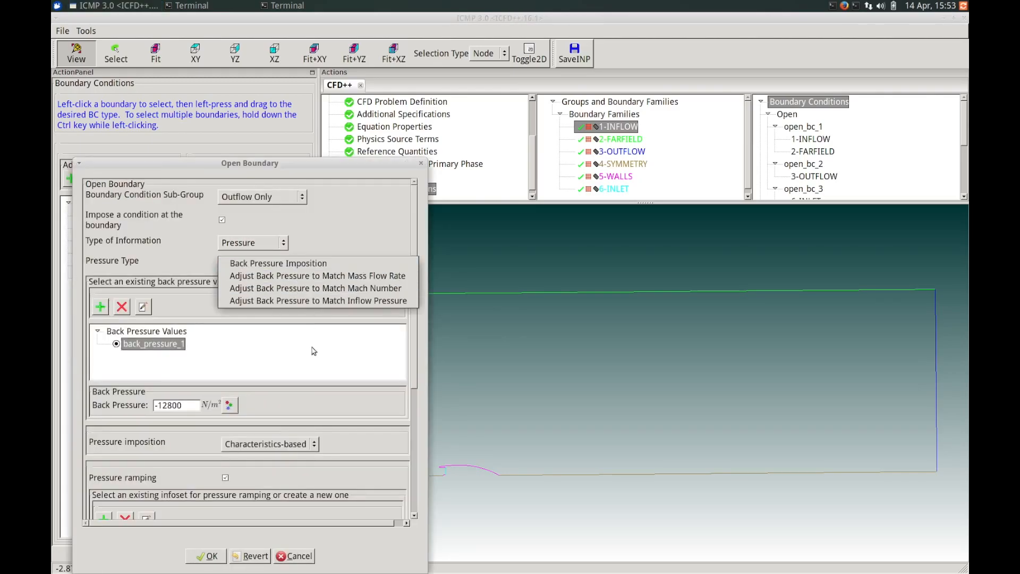
left_click(300, 276)
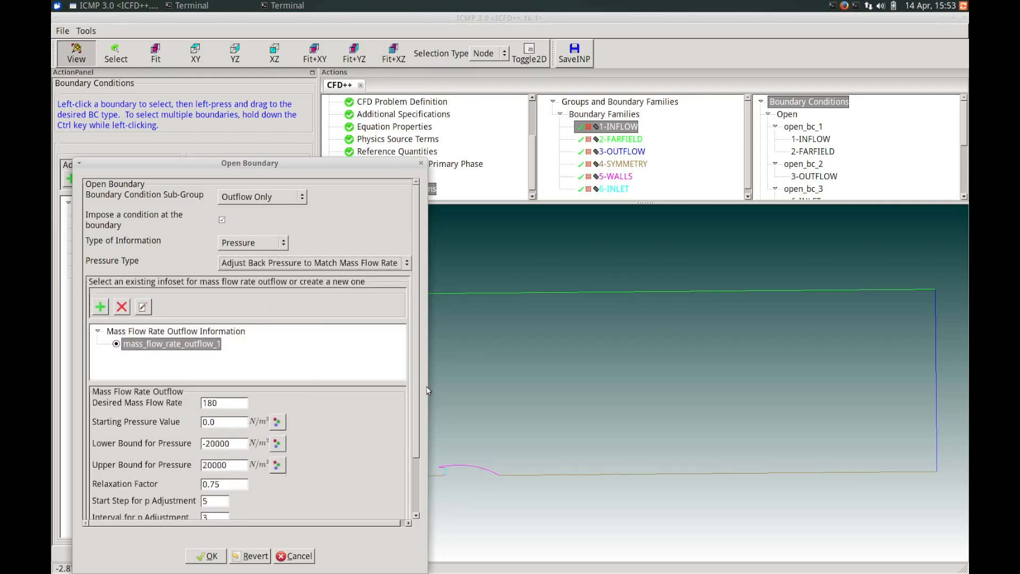
scroll(416, 401, "down", 3)
left_click(206, 555)
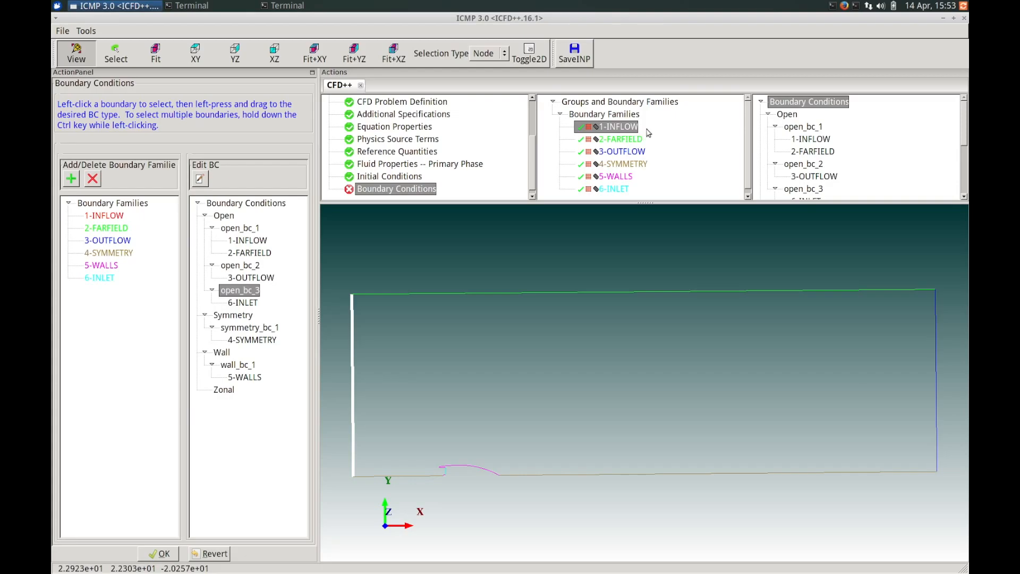
Review the boundary families, accept the boundary conditions, and accept the default turbulence control settings
left_click(748, 128)
left_click_drag(749, 129, 751, 158)
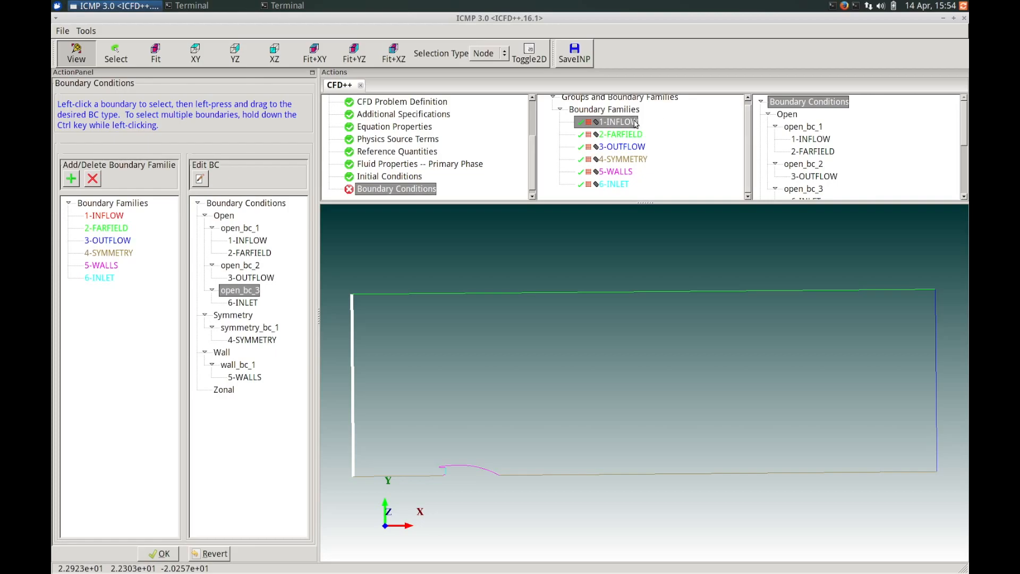
mouse_move(636, 123)
mouse_move(629, 187)
left_click(174, 555)
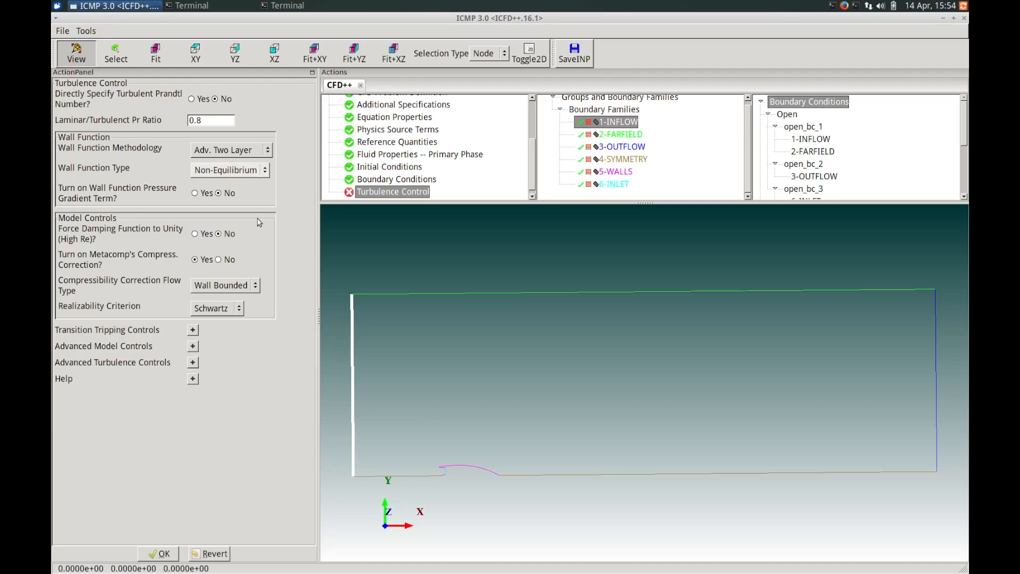
left_click(161, 553)
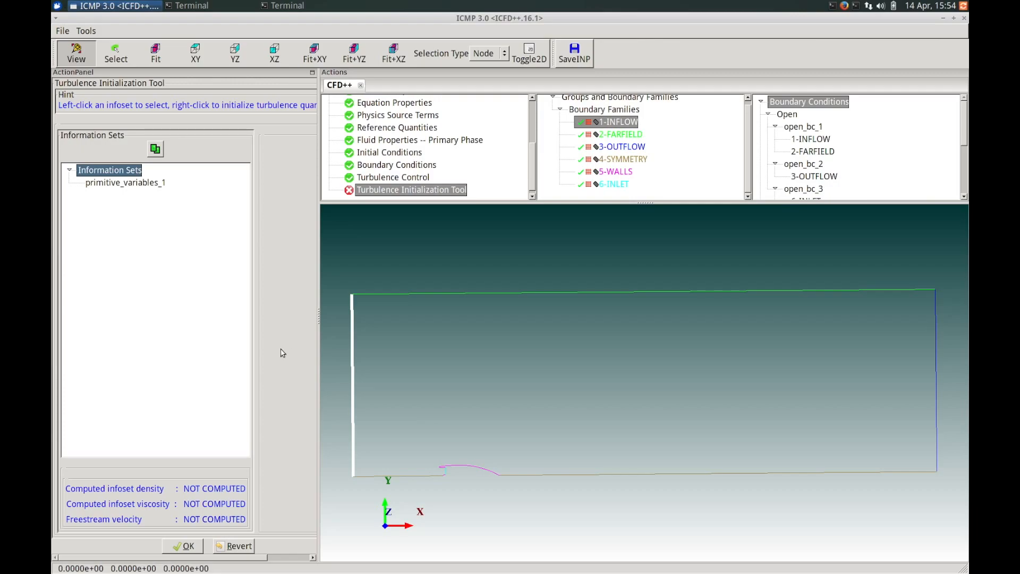
Open the turbulence calculator for primitive_variables_1, keep the suggested level at None, and set the freestream turbulence level to 0.02
left_click(137, 183)
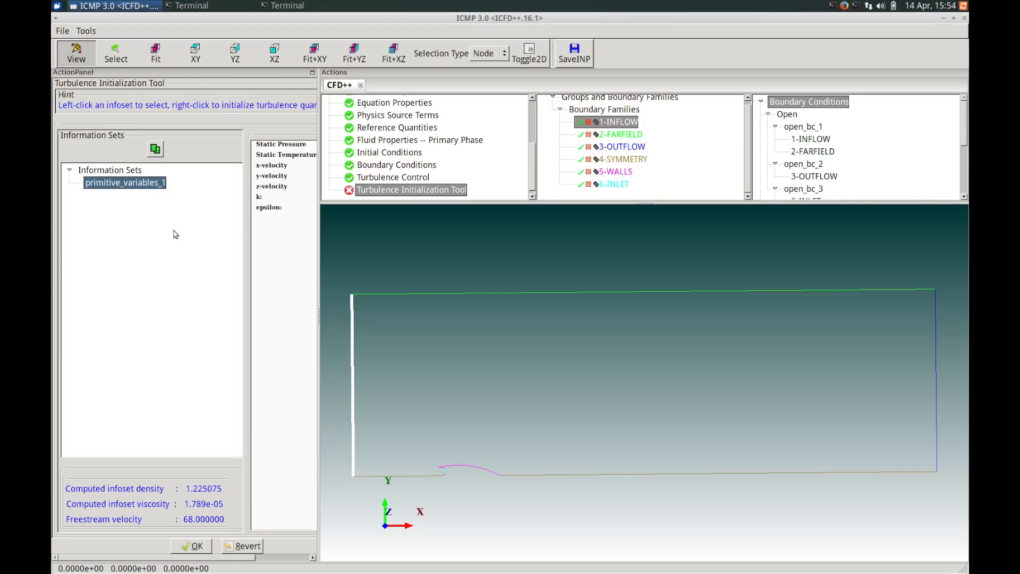
right_click(140, 183)
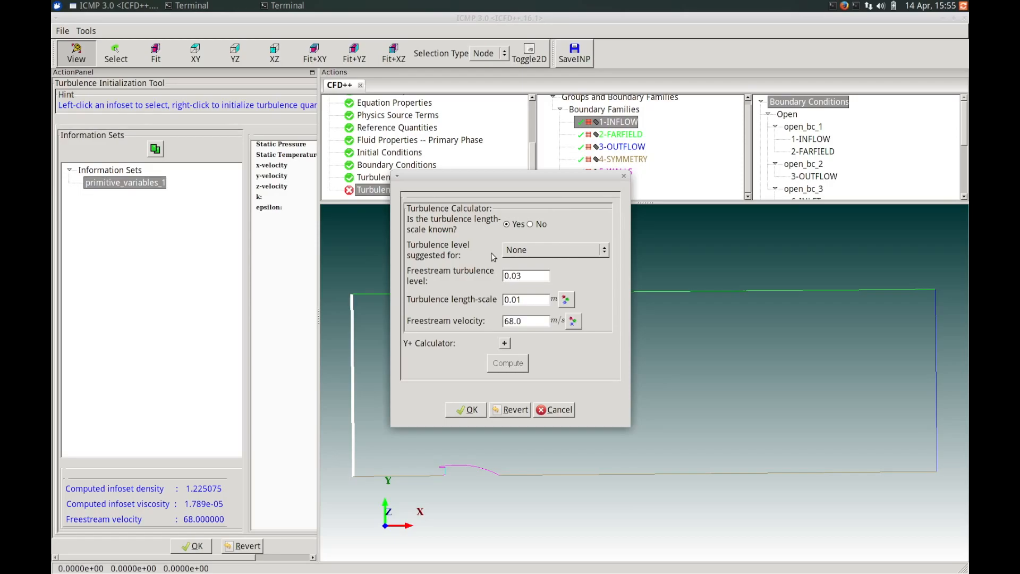
left_click(597, 254)
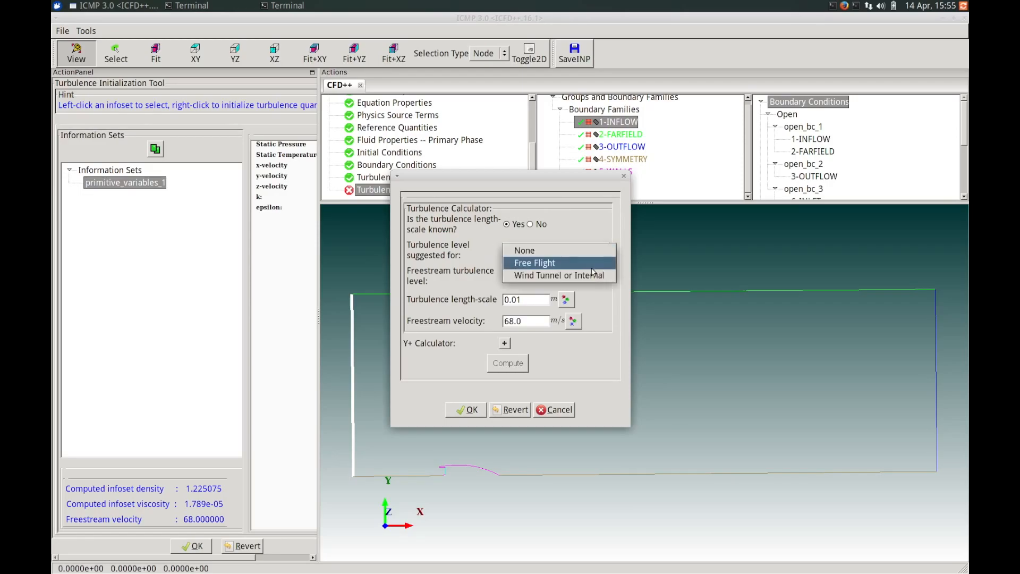
left_click(588, 255)
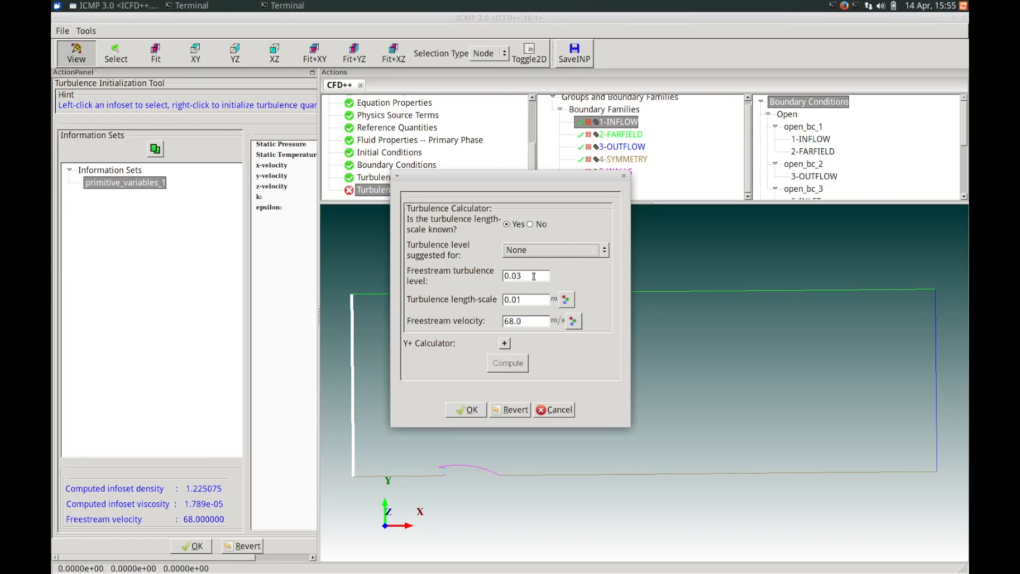
left_click_drag(536, 276, 476, 276)
type("0.02")
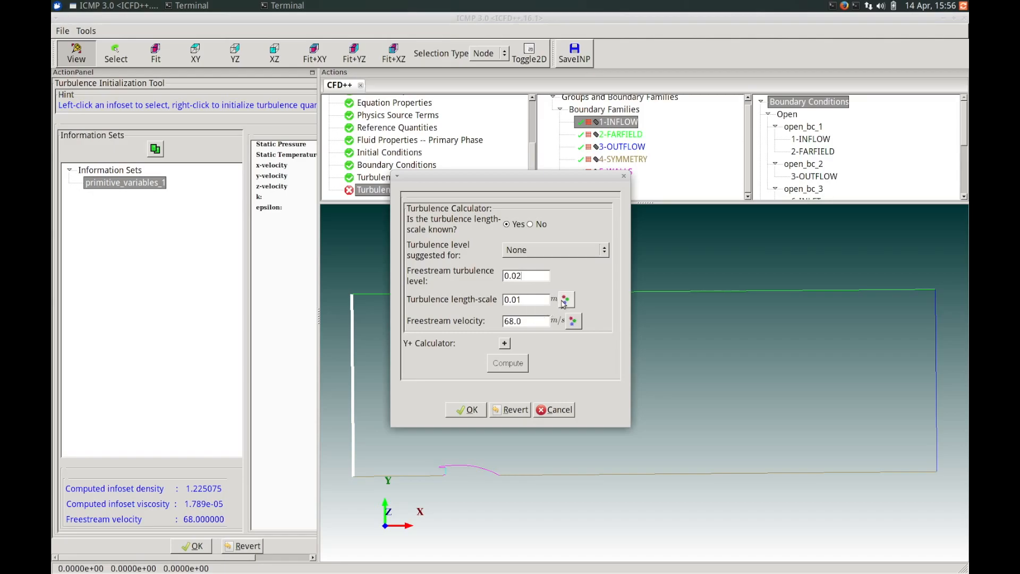
Set the turbulence length-scale to 0.03 m, compute the turbulence quantities, and accept the turbulence initialization
left_click_drag(537, 301, 509, 301)
type("0.03")
left_click(529, 323)
left_click_drag(535, 321, 496, 321)
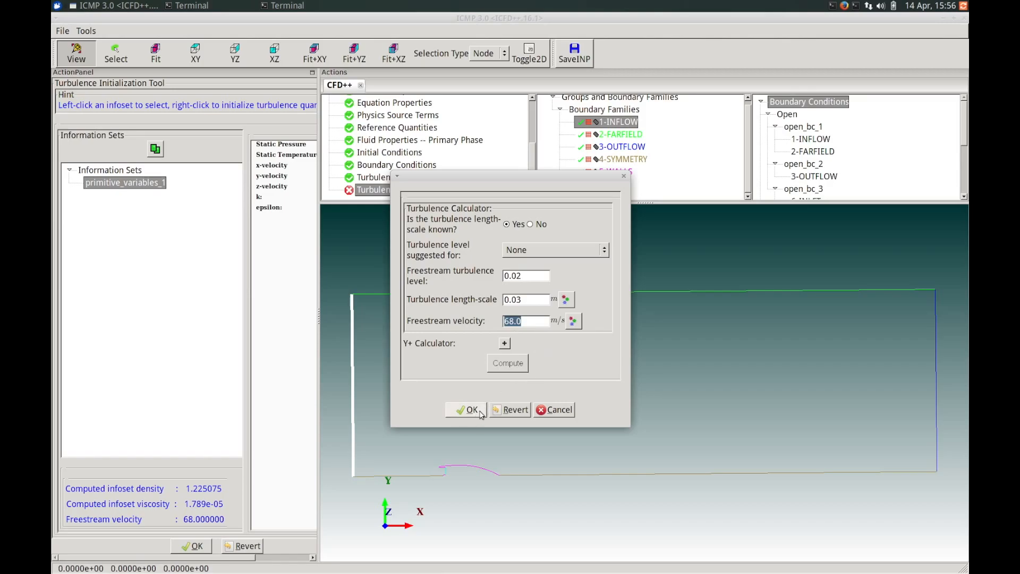
left_click(515, 371)
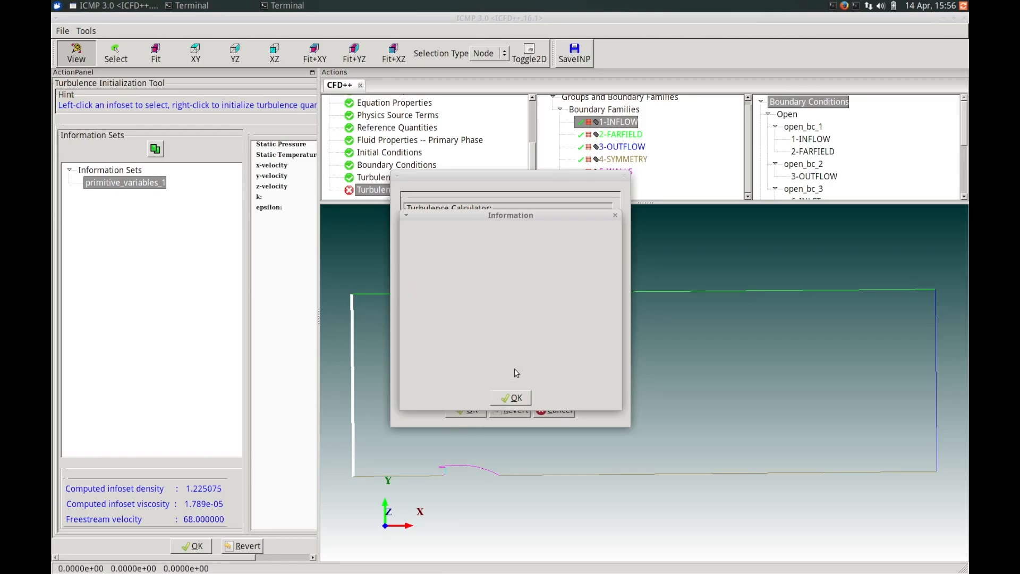
left_click(520, 399)
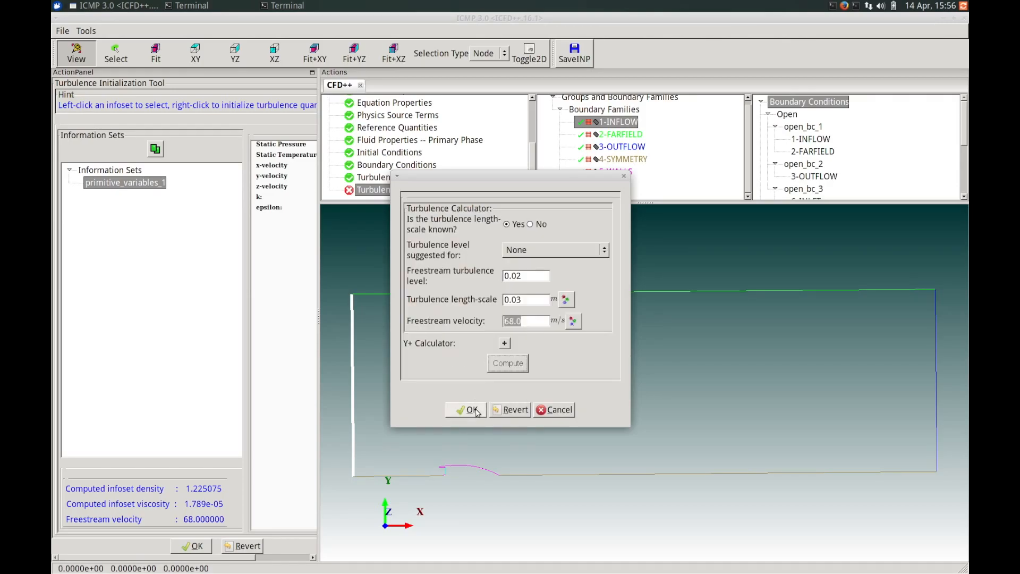
left_click(470, 410)
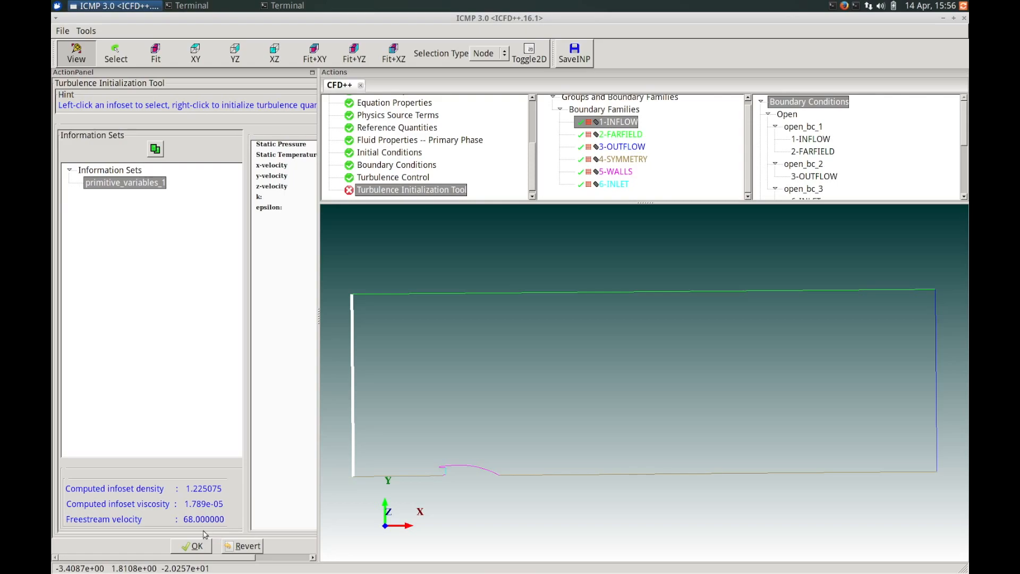
left_click(192, 546)
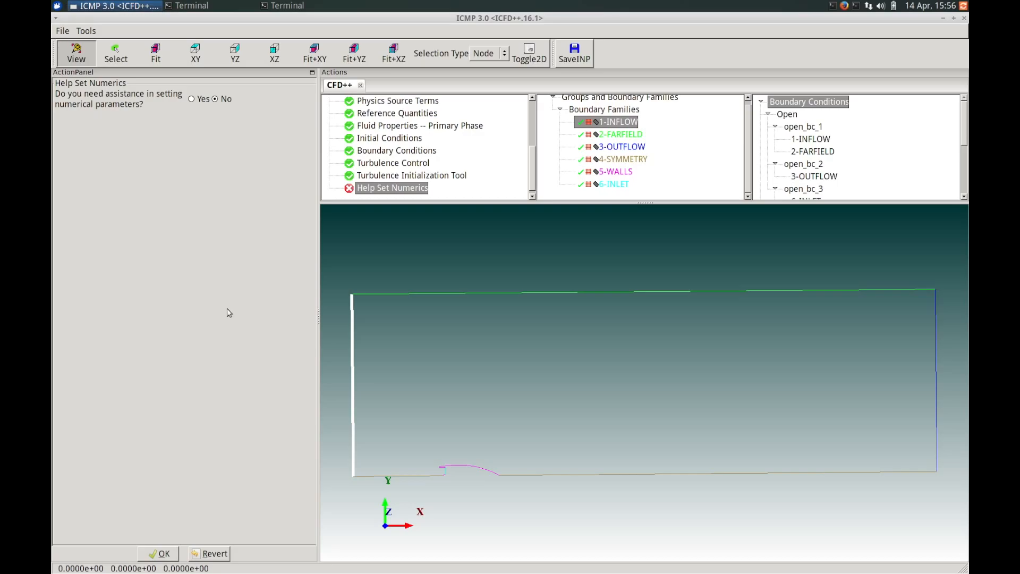
Enable assistance in setting numerical parameters, keep the Subsonic flow regime, and check the Mach number ranges in the regime information
left_click(192, 99)
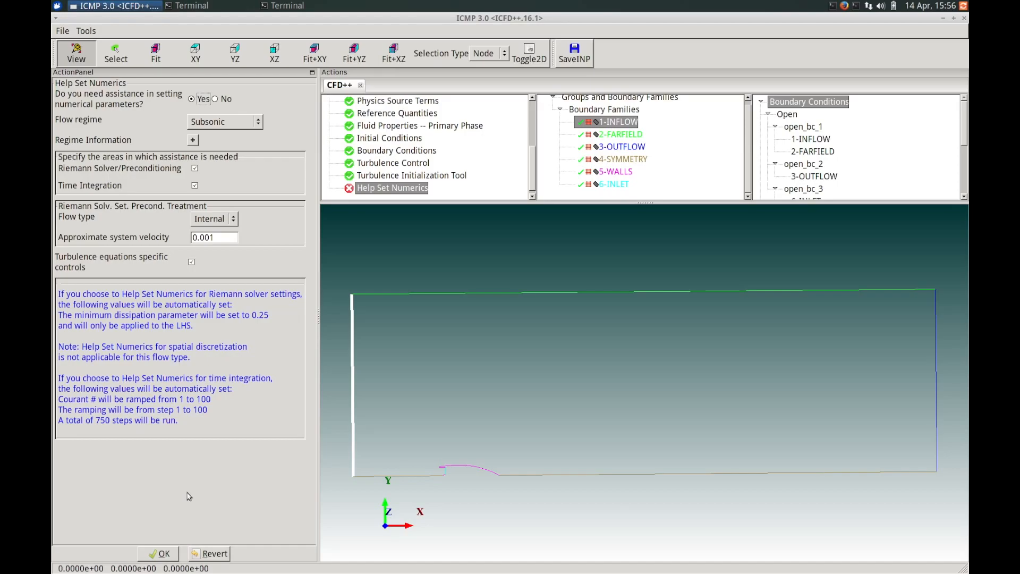
left_click(260, 125)
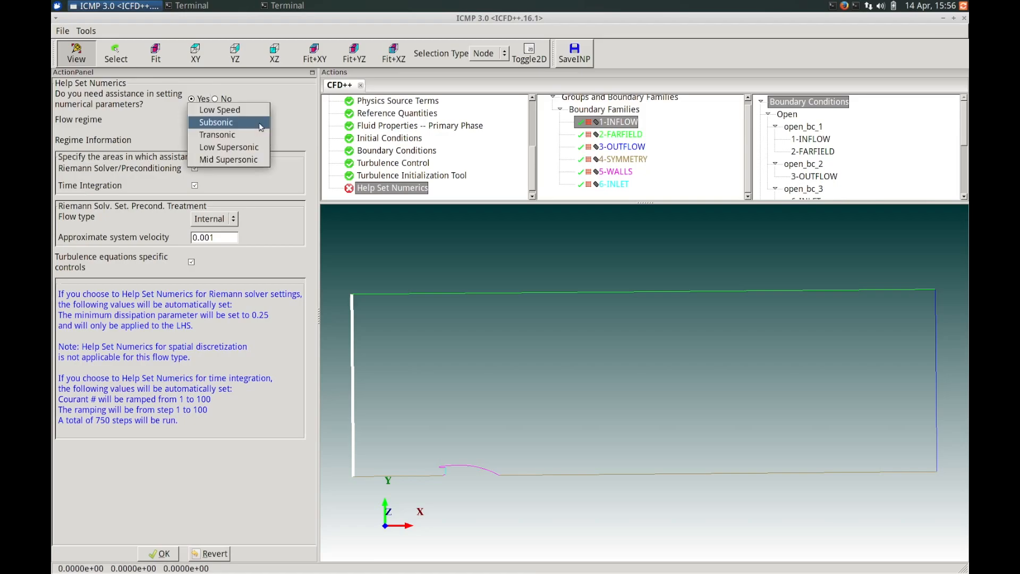
left_click(257, 123)
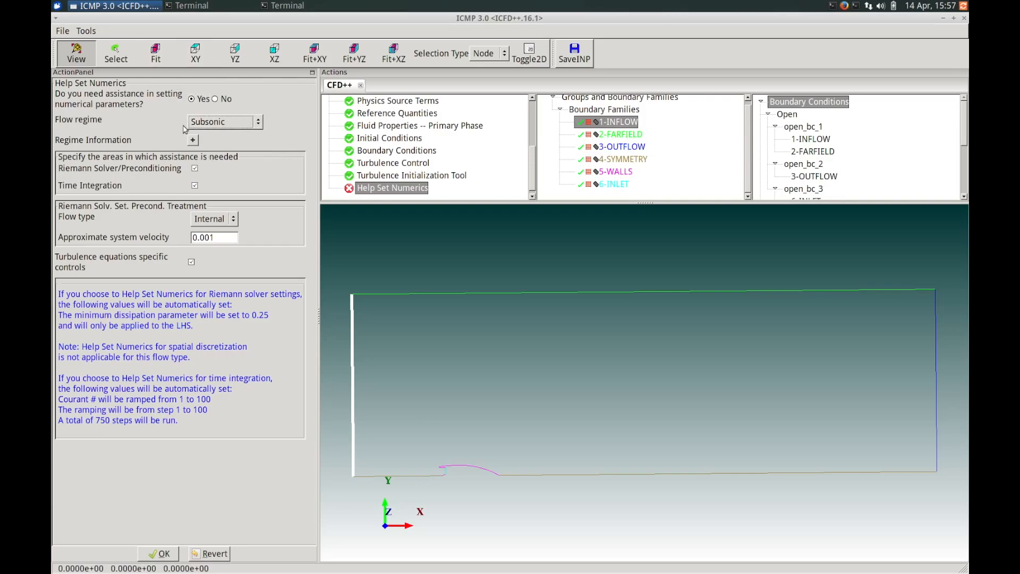
left_click(192, 140)
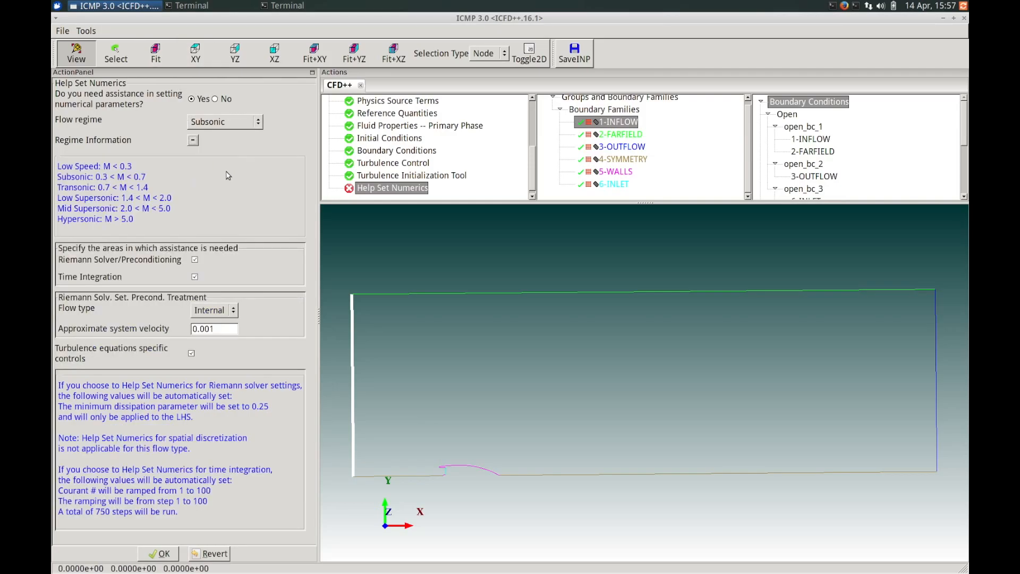
left_click(193, 140)
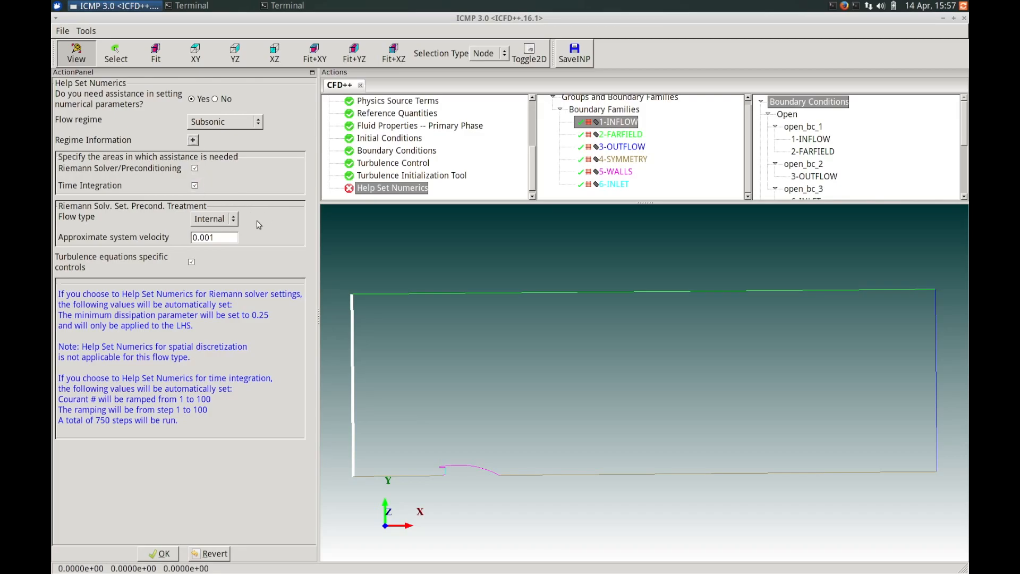
Choose the flow type, set the approximate system velocity to 68, and accept the assisted numerics settings
left_click(229, 222)
left_click(227, 232)
left_click_drag(223, 238, 198, 238)
type("68")
left_click(156, 554)
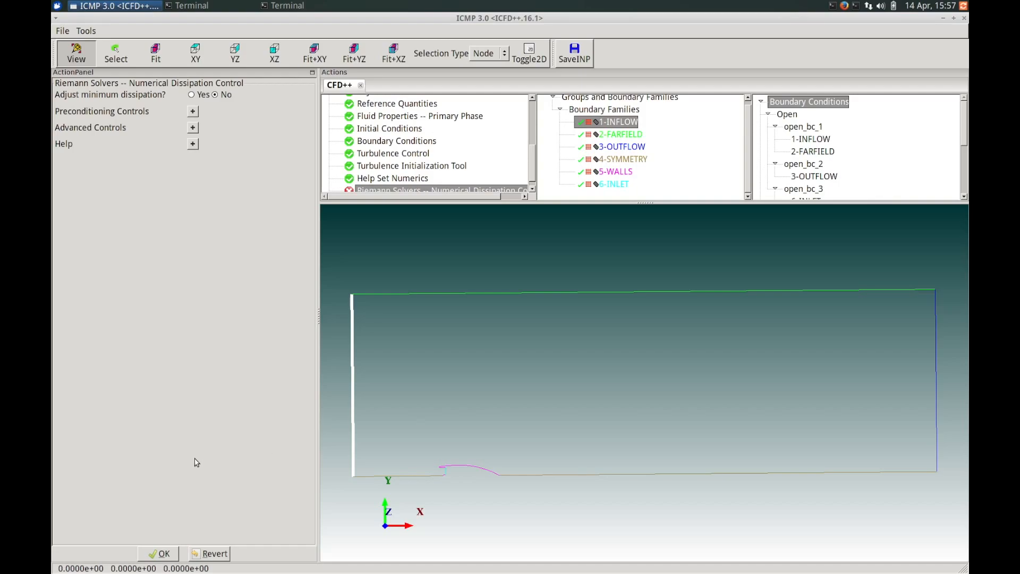
Accept the default numerical dissipation control, set the number of global steps to 2000, and accept the simulation strategy
left_click(153, 553)
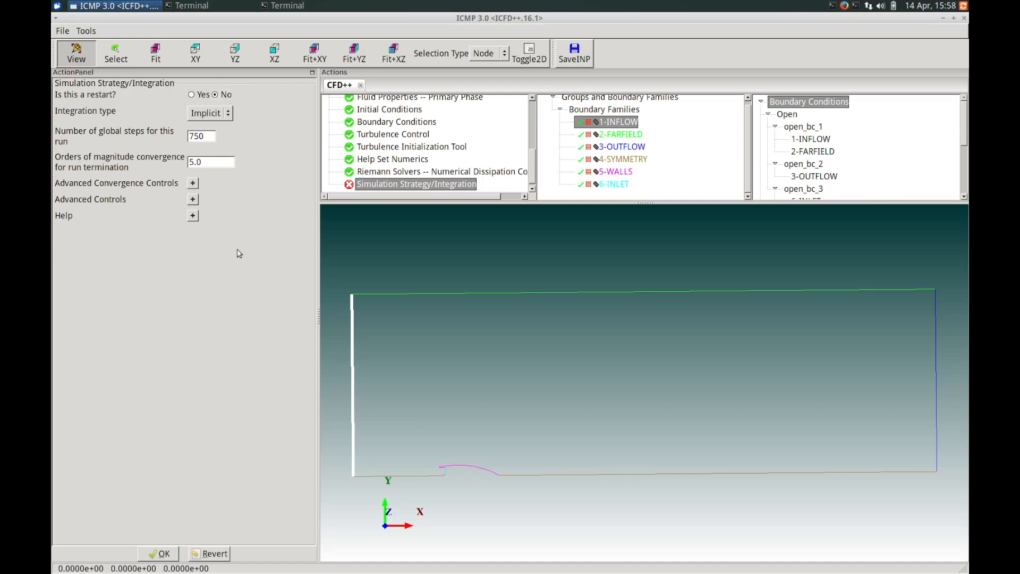
left_click(228, 114)
left_click(228, 115)
double_click(206, 137)
type("2000")
left_click(169, 555)
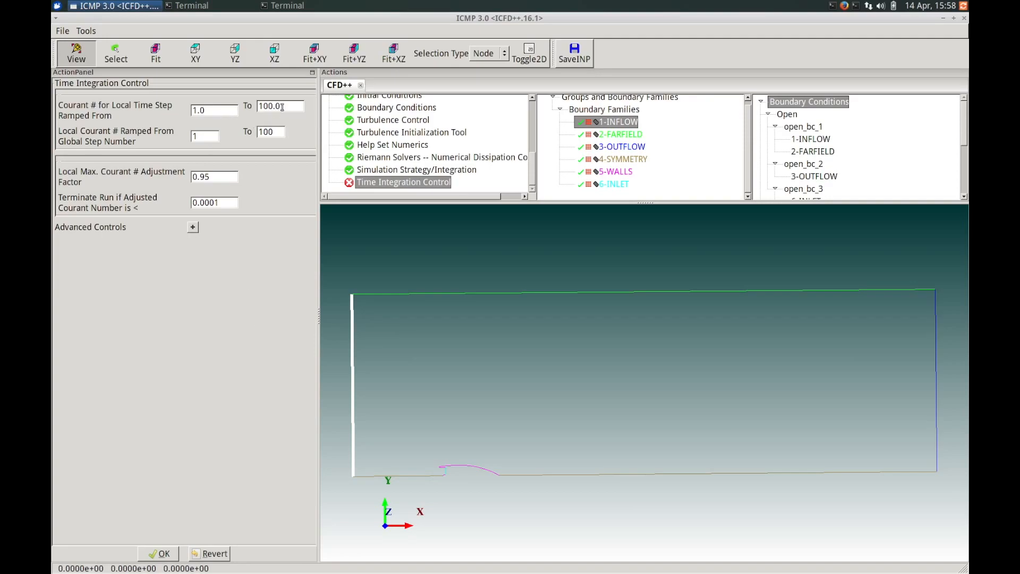
Accept the default time integration control and set the spatial discretization's polynomial dimensionality to 2-D-Axisym, keeping the inviscid order at 2nd
left_click(169, 553)
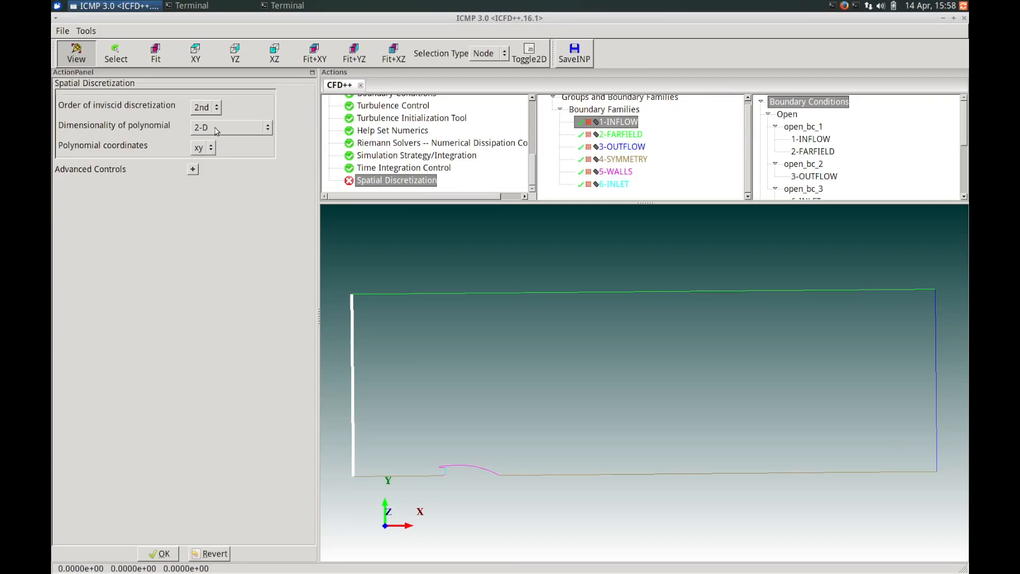
left_click(204, 108)
left_click(214, 107)
left_click(272, 128)
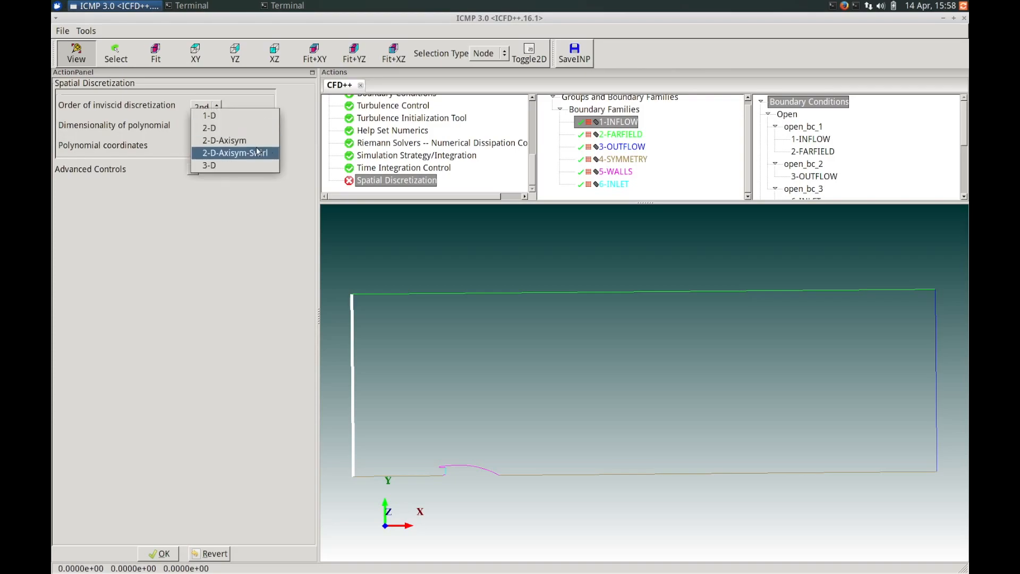
left_click(250, 139)
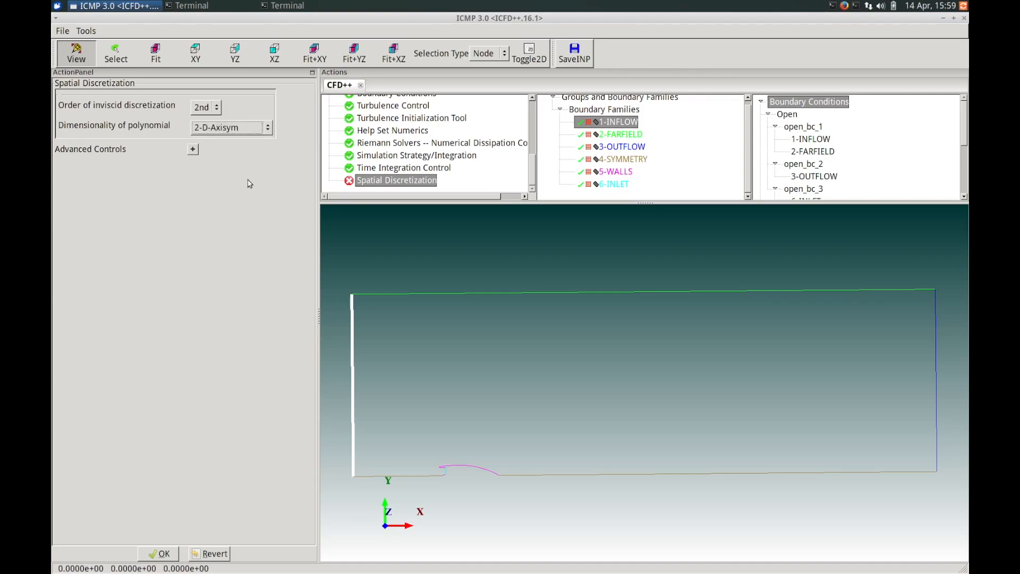
Turn on axis stability enhancement in the advanced spatial discretization controls and accept the settings
left_click(192, 150)
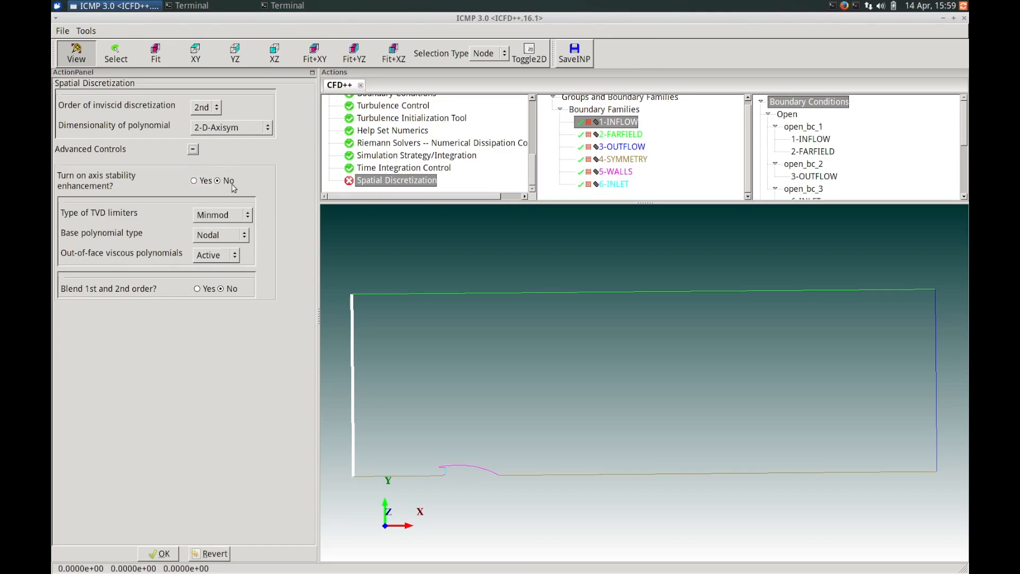
left_click(202, 182)
left_click(160, 554)
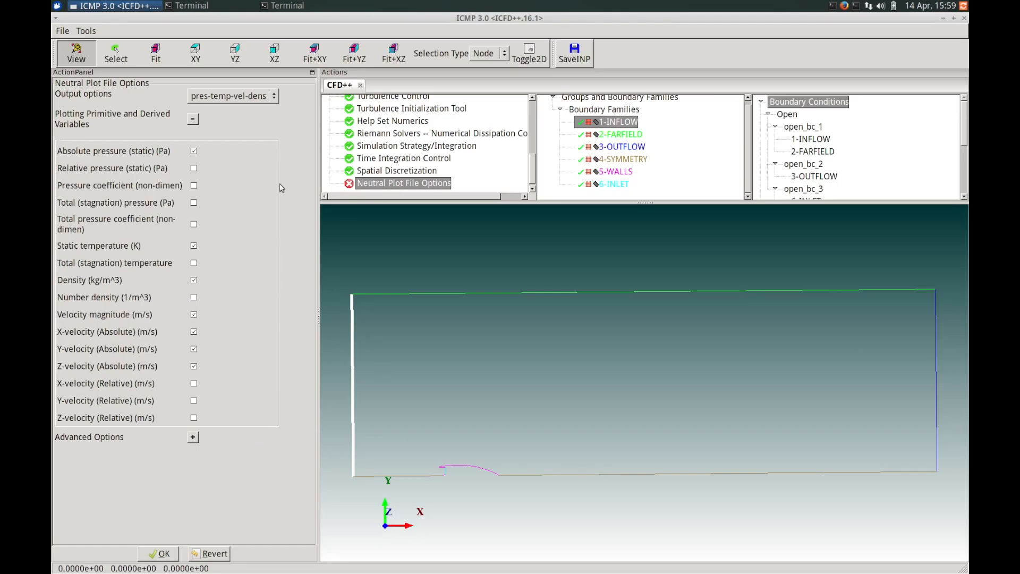
Add total pressure and total temperature to the neutral plot file variables, and write the file options with copying to the plot output options file
left_click(194, 202)
left_click(194, 371)
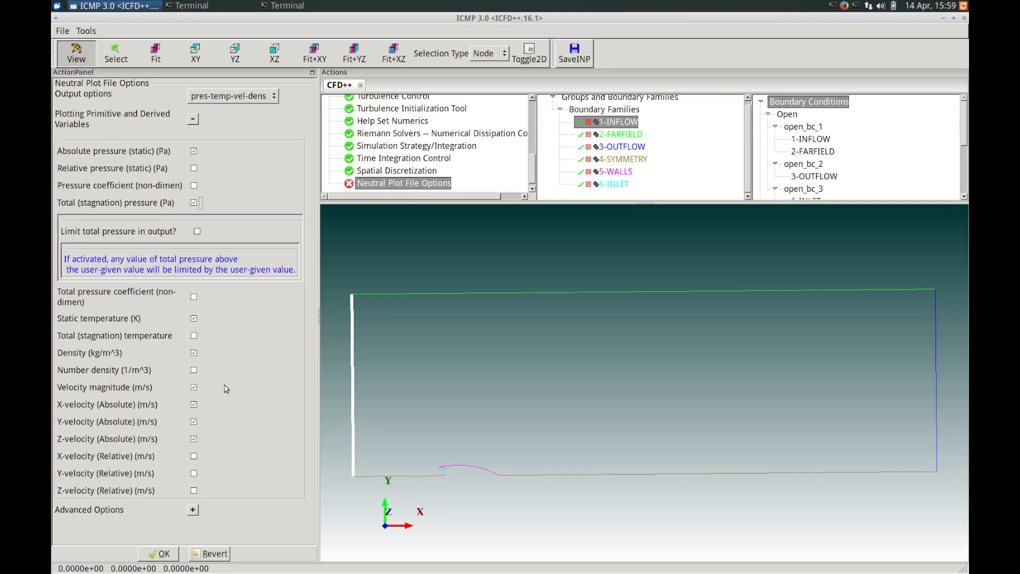
left_click(194, 389)
left_click(192, 335)
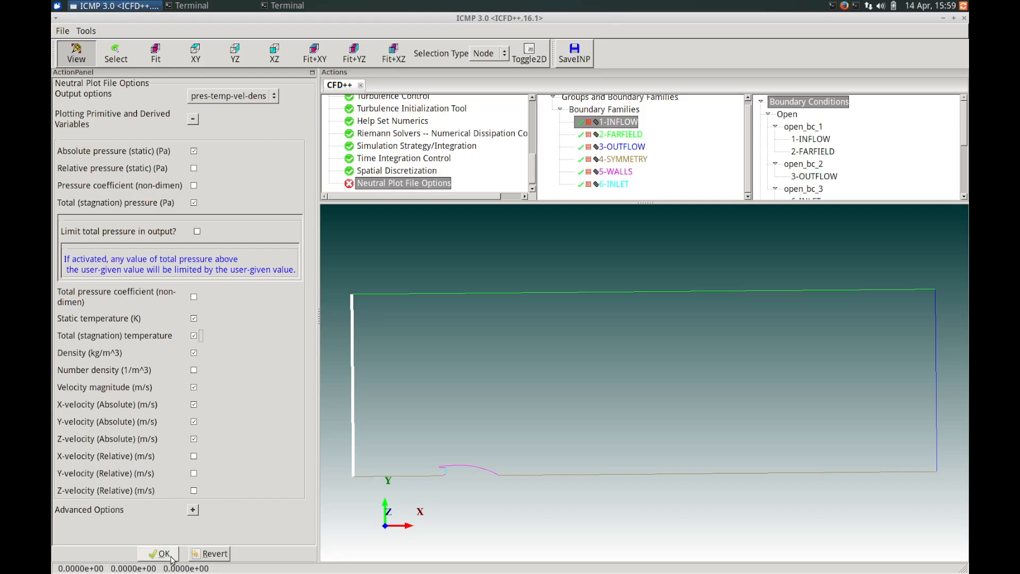
left_click(172, 557)
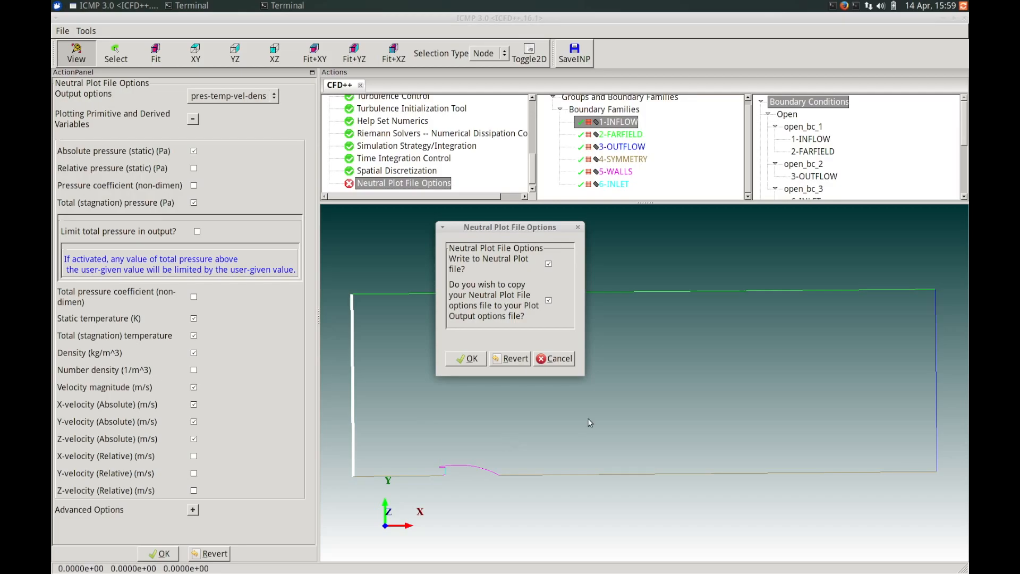
left_click(468, 360)
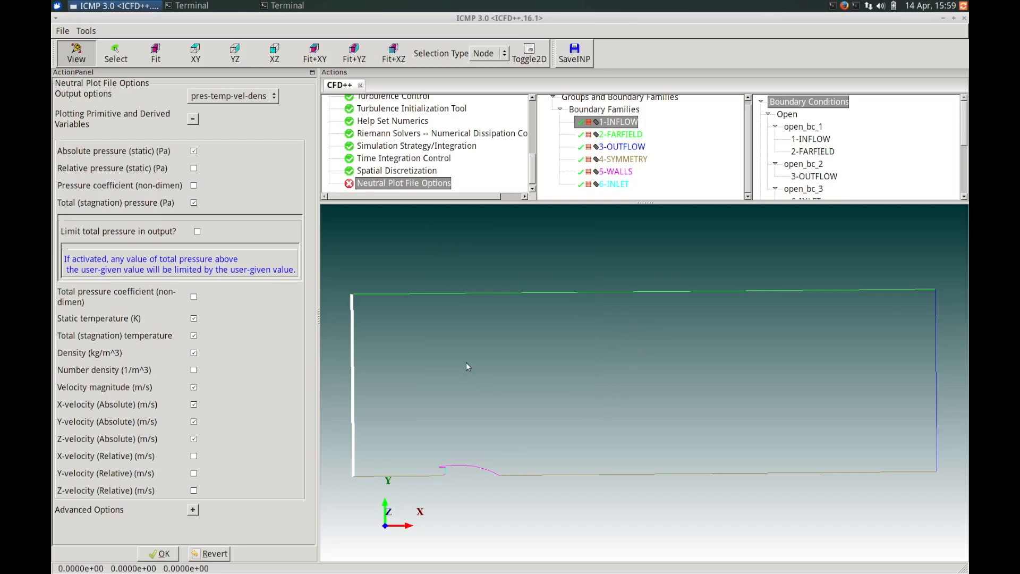
left_click(154, 553)
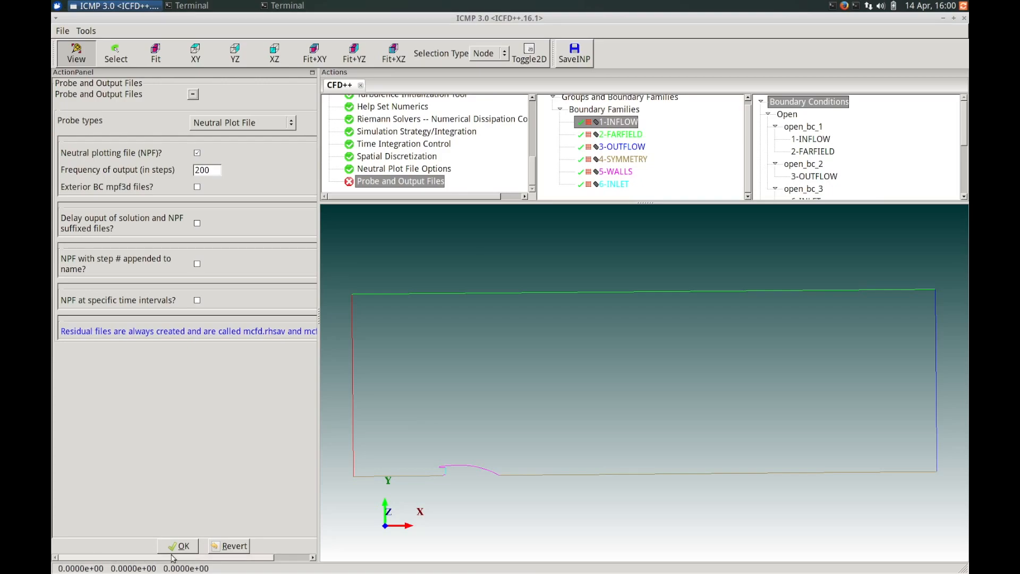
Accept the default probe and output file settings, and save the input file and run CFD++ in double precision on a single CPU
left_click(177, 546)
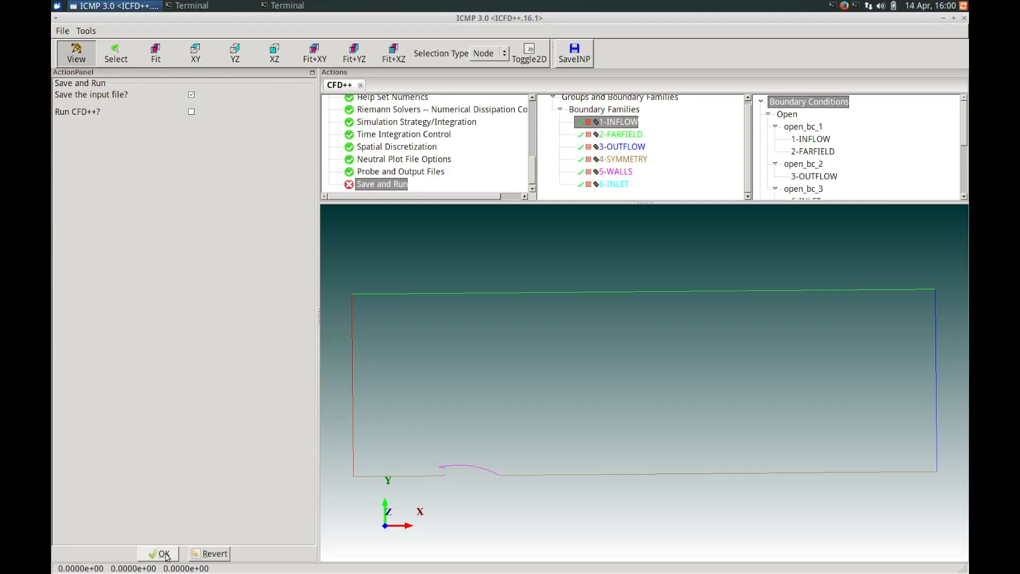
left_click(165, 553)
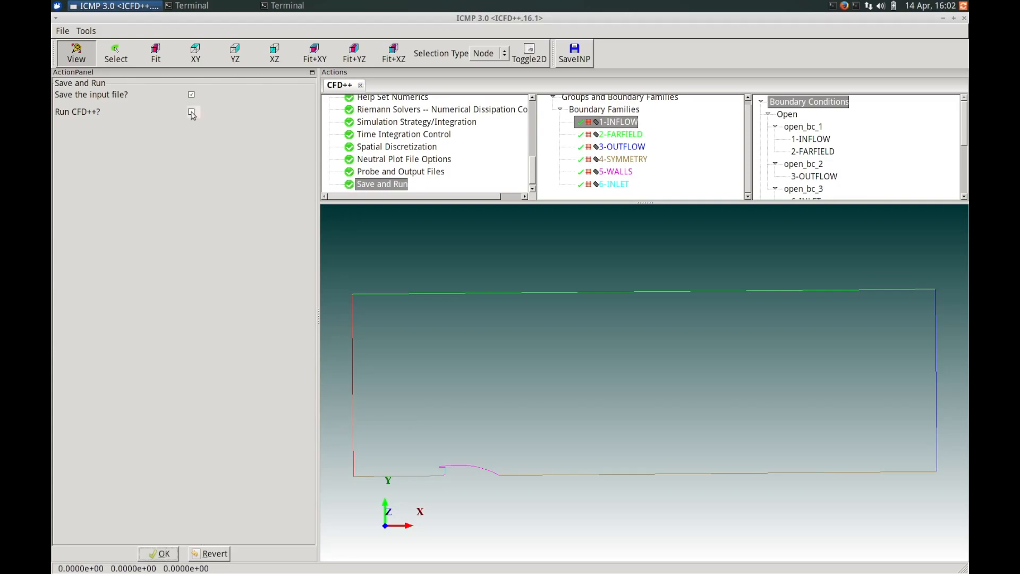
left_click(191, 111)
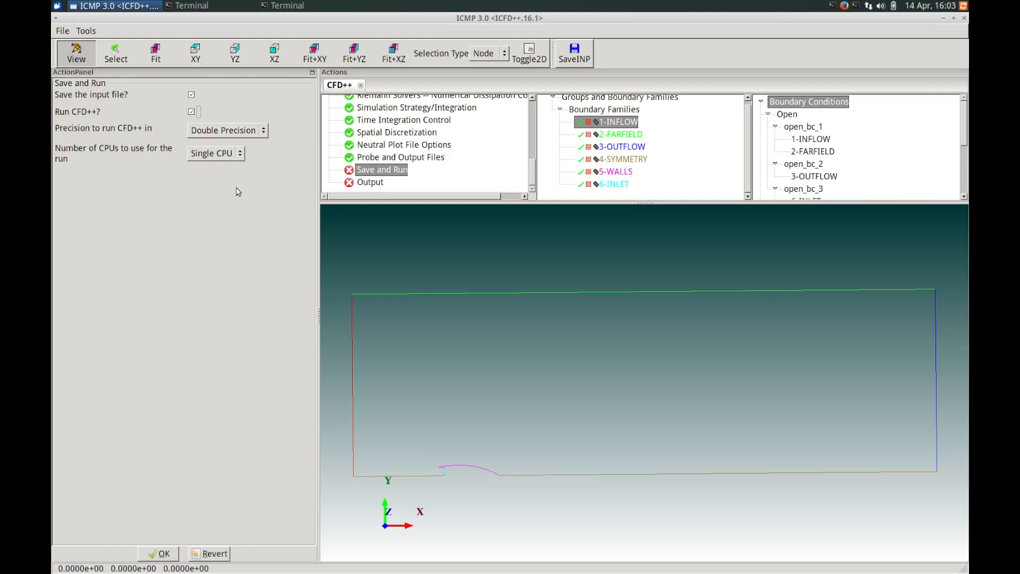
left_click(163, 554)
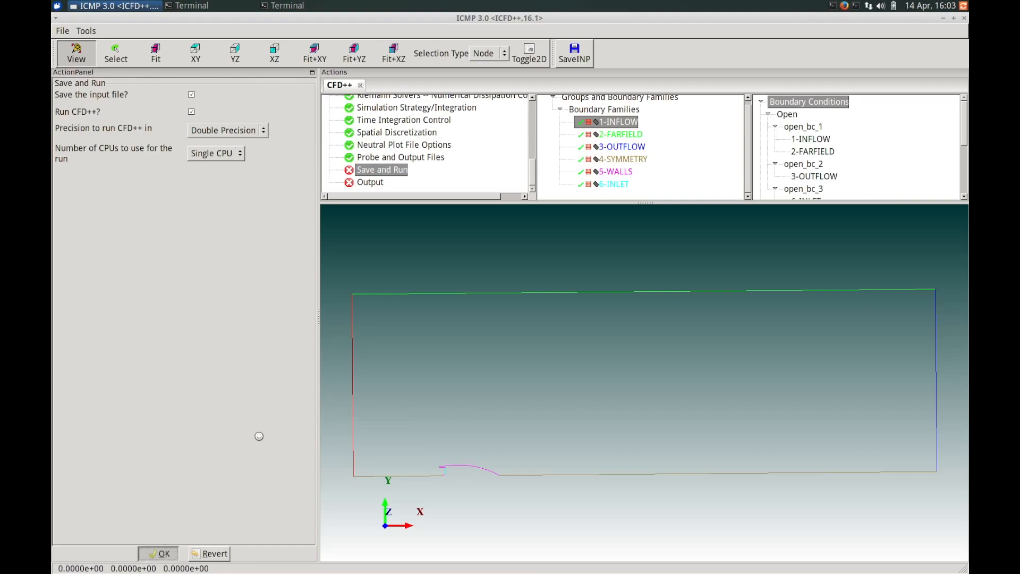